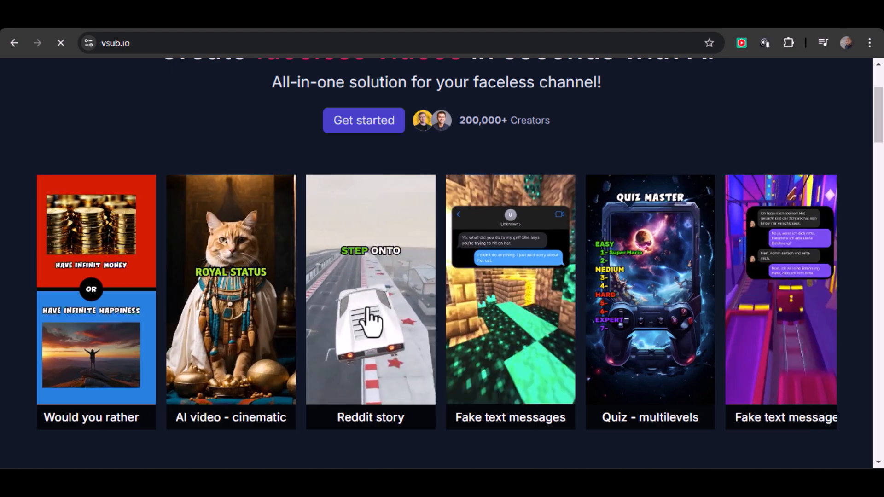
# - Open the creation page for a new AI video
pyautogui.hotkey('alt', 'Left')
pyautogui.click(792, 90)
pyautogui.click(427, 269)
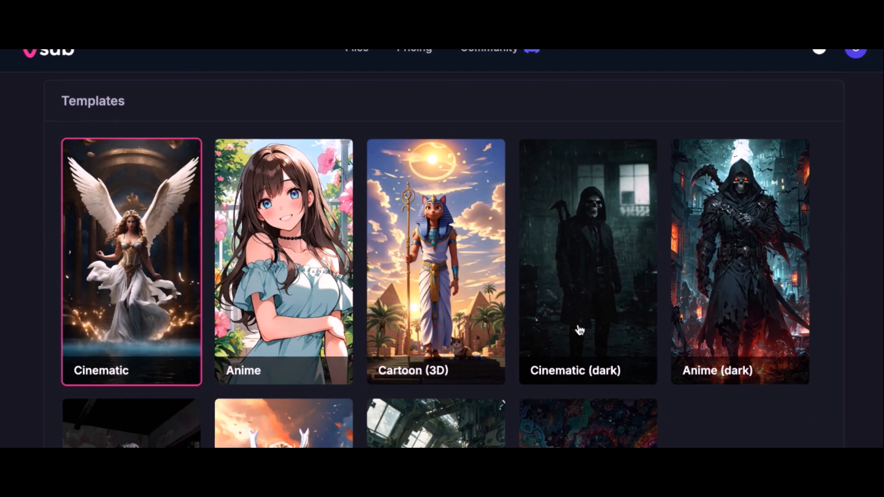
# - Browse the video style templates and select Cinematic (dark)
pyautogui.scroll(-5, 742, 332)
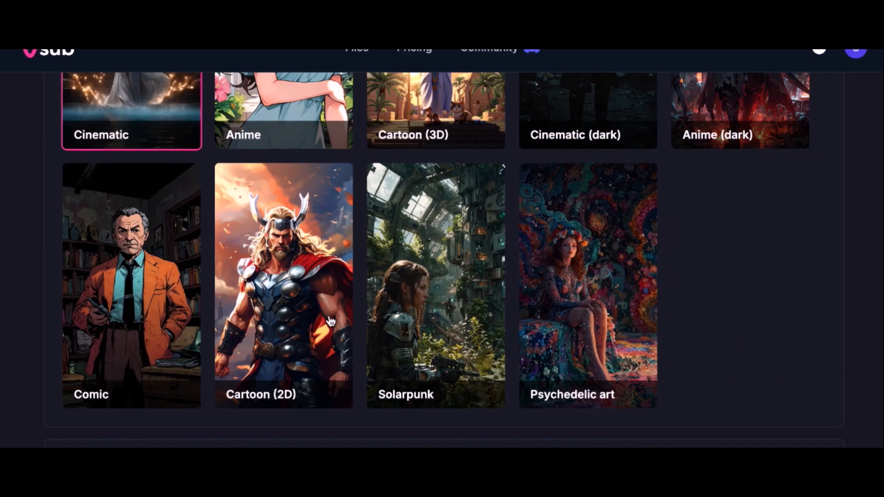
pyautogui.scroll(5, 810, 341)
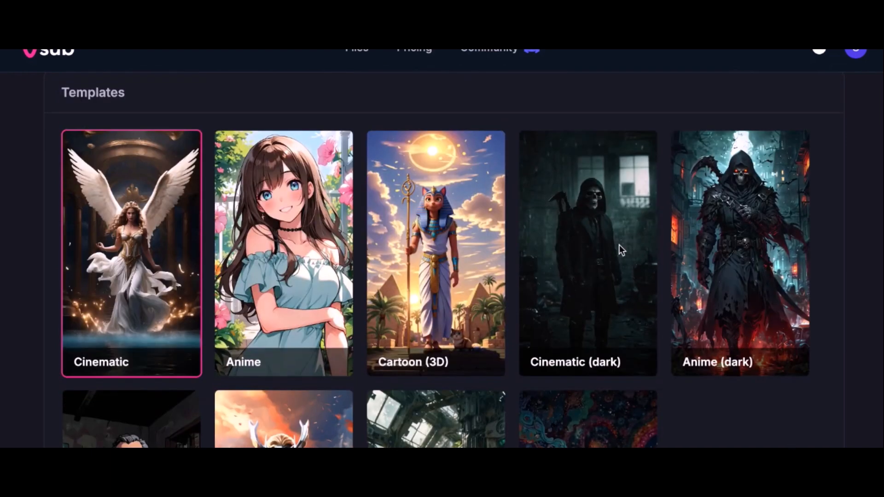
pyautogui.click(607, 236)
pyautogui.scroll(-10, 607, 235)
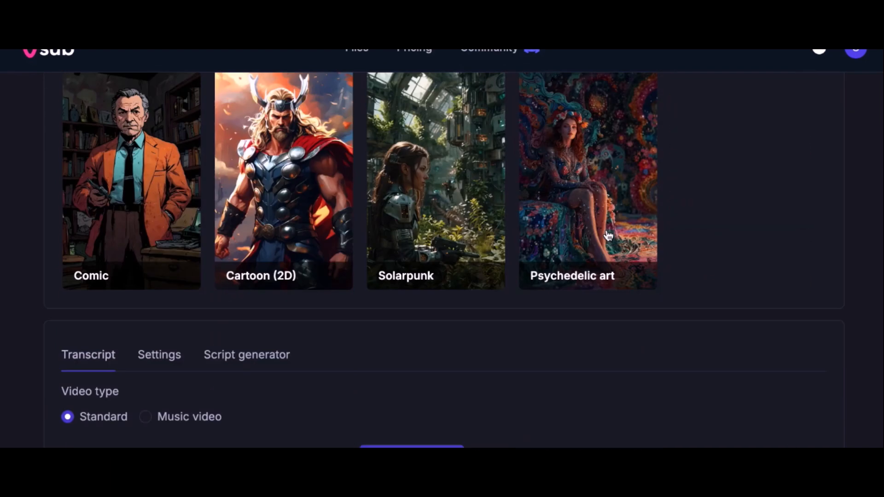
pyautogui.scroll(1, 440, 199)
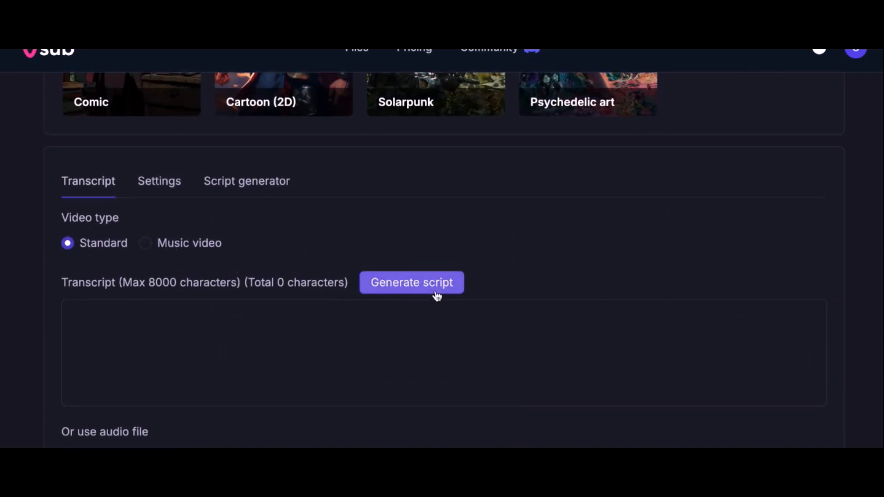
# - In the video settings, check the voice provider options and listen to the sample of the Adam narration voice
pyautogui.click(162, 184)
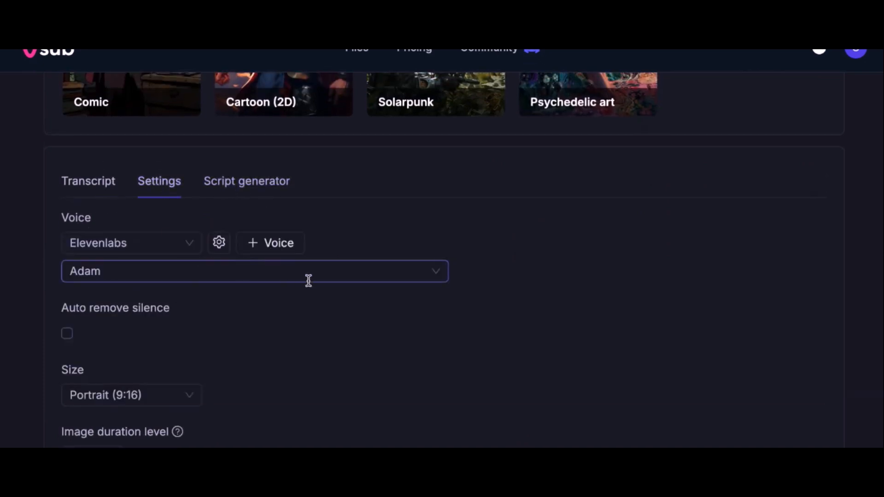
pyautogui.click(191, 245)
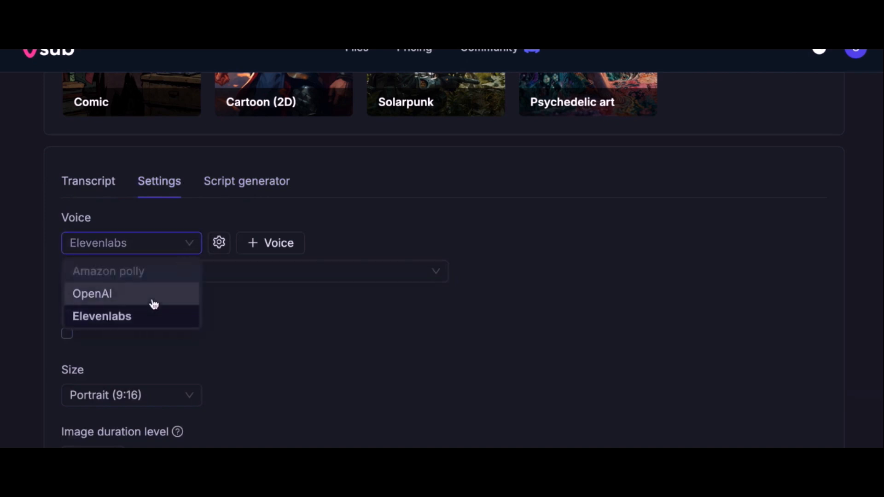
pyautogui.click(403, 316)
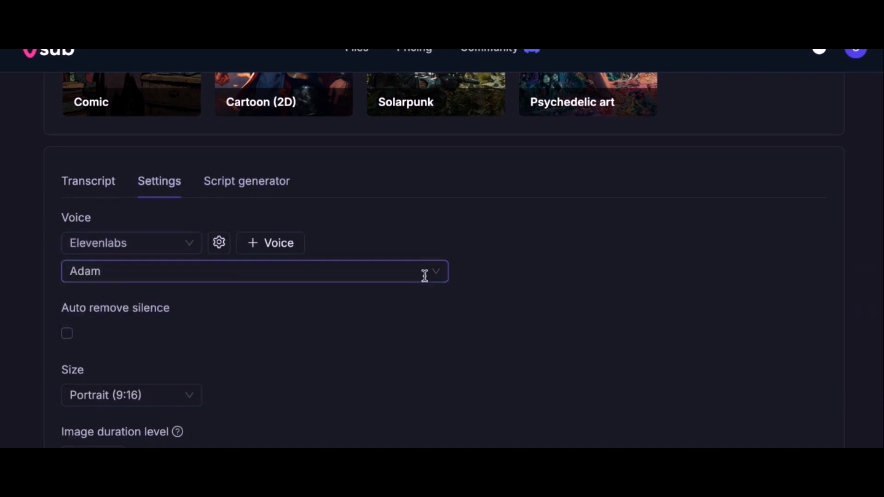
pyautogui.click(424, 276)
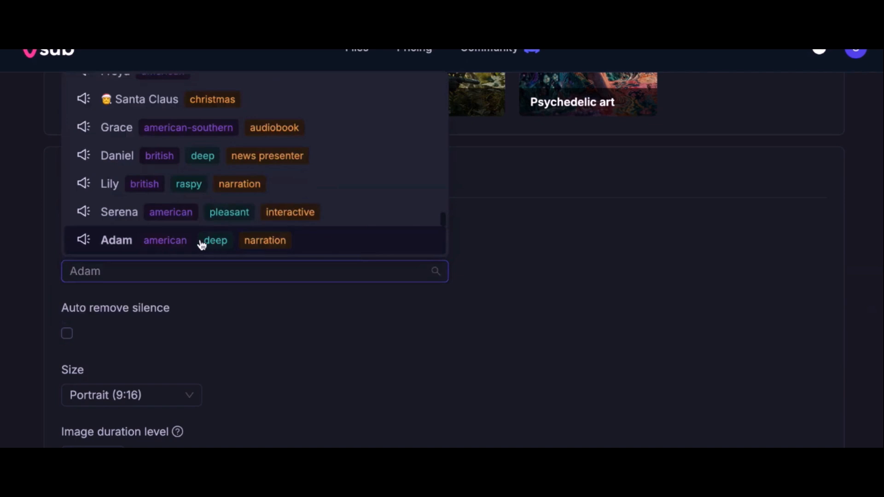
pyautogui.click(92, 243)
# - Check the video's available size options and its image duration level setting
pyautogui.click(189, 355)
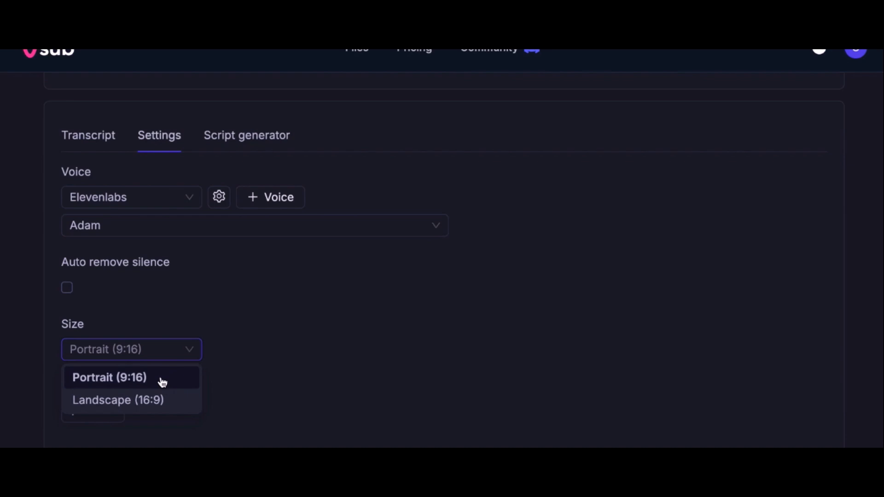
pyautogui.click(347, 370)
pyautogui.scroll(-1, 346, 364)
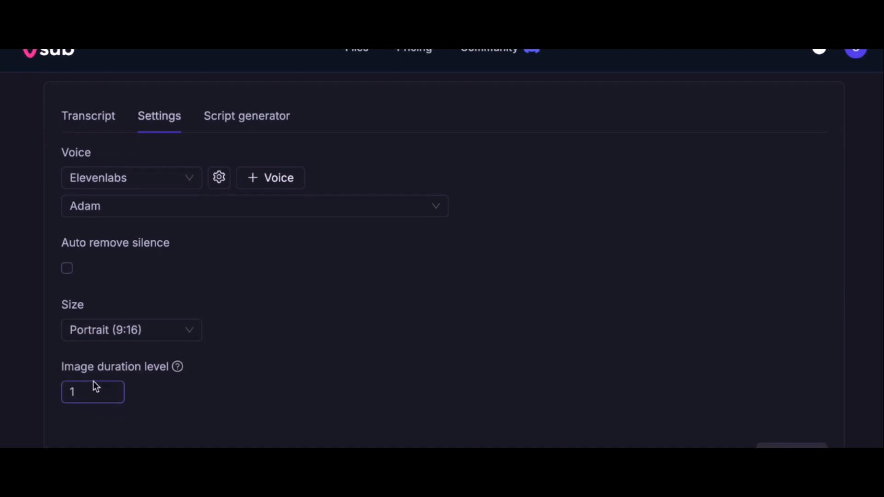
pyautogui.click(295, 360)
# - Generate a script of the Motivation type with the script generator
pyautogui.scroll(5, 295, 360)
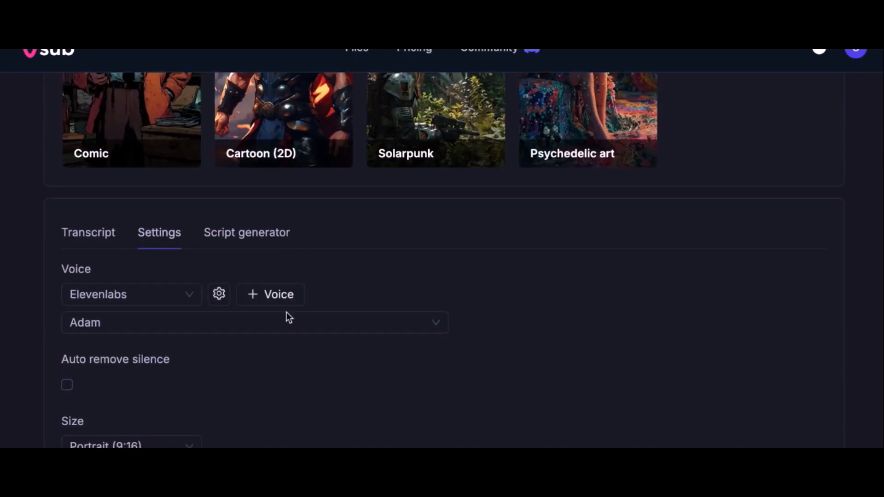
pyautogui.click(270, 240)
pyautogui.scroll(-4, 426, 281)
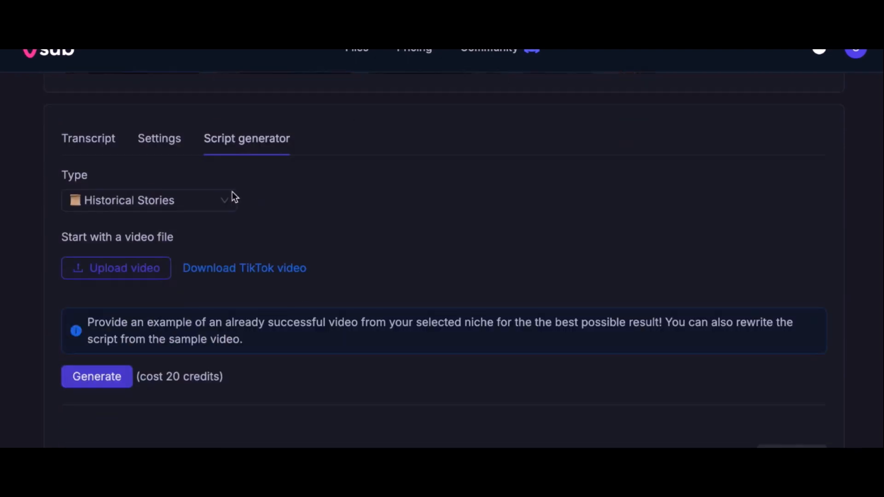
pyautogui.click(222, 202)
pyautogui.scroll(-1, 208, 343)
pyautogui.scroll(-6, 208, 344)
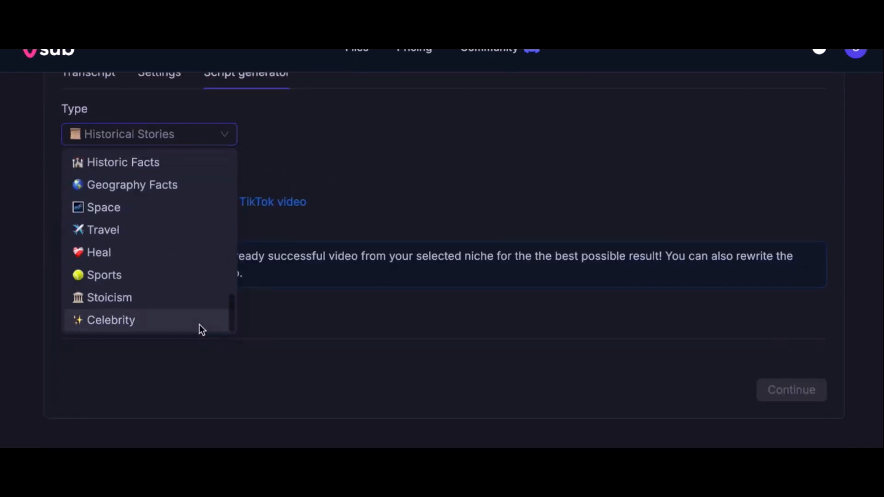
pyautogui.scroll(6, 213, 293)
pyautogui.click(189, 262)
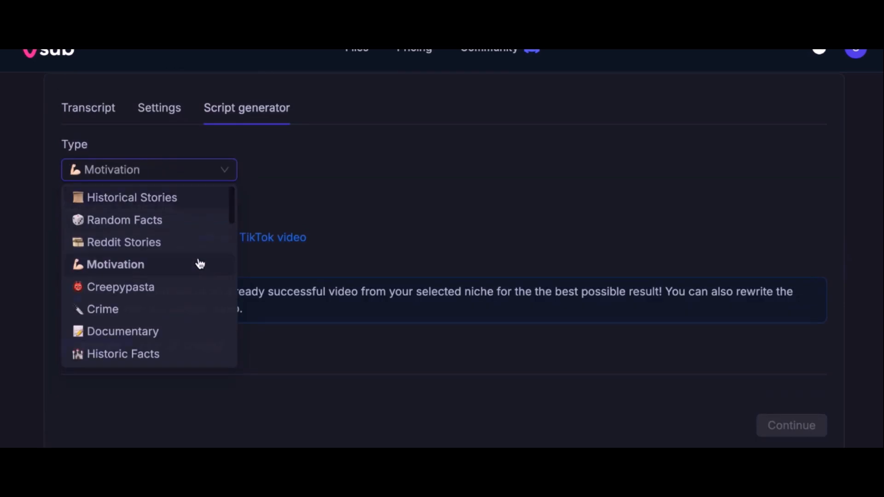
pyautogui.click(118, 368)
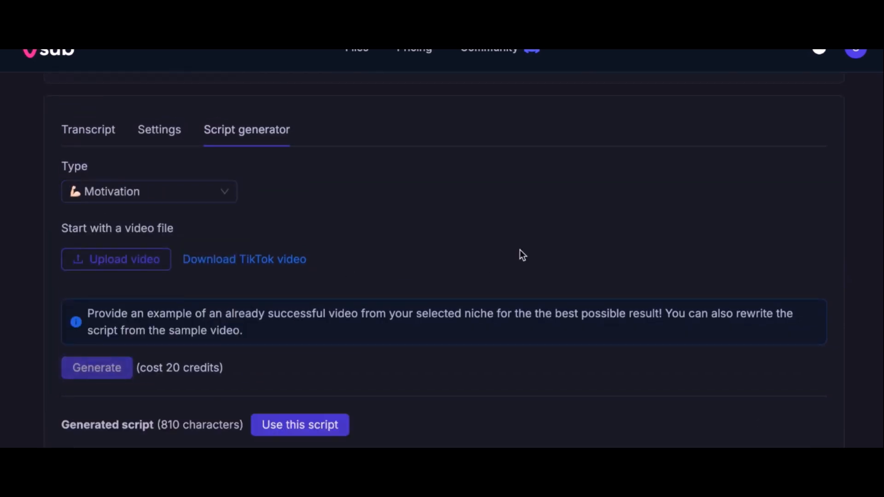
# - Read through the generated motivation script and use it as the video's transcript
pyautogui.scroll(-5, 520, 249)
pyautogui.click(515, 325)
pyautogui.scroll(-2, 515, 325)
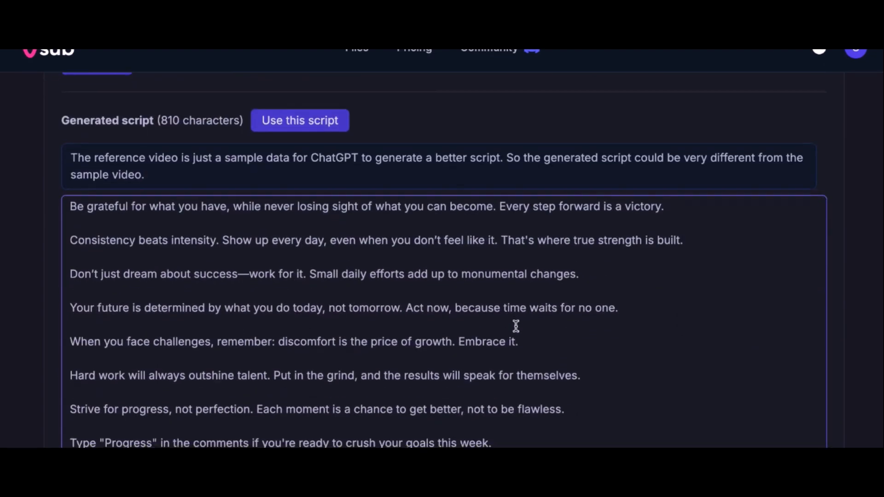
pyautogui.scroll(3, 516, 282)
pyautogui.click(309, 253)
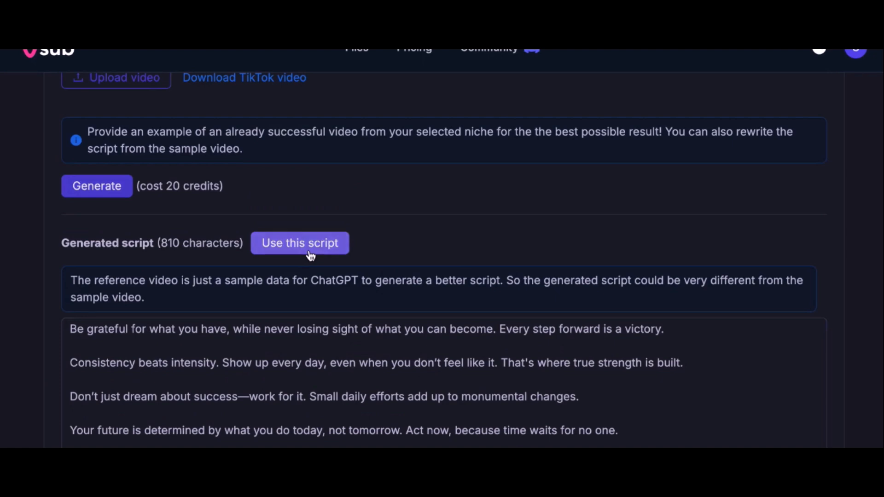
# - Review the filled-in transcript and continue to create the AI video from it
pyautogui.scroll(-5, 411, 249)
pyautogui.scroll(3, 442, 300)
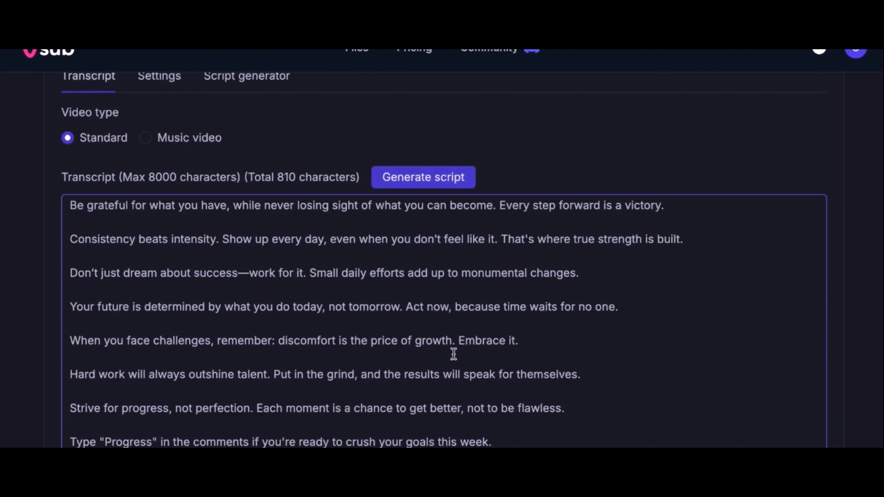
pyautogui.scroll(-7, 600, 203)
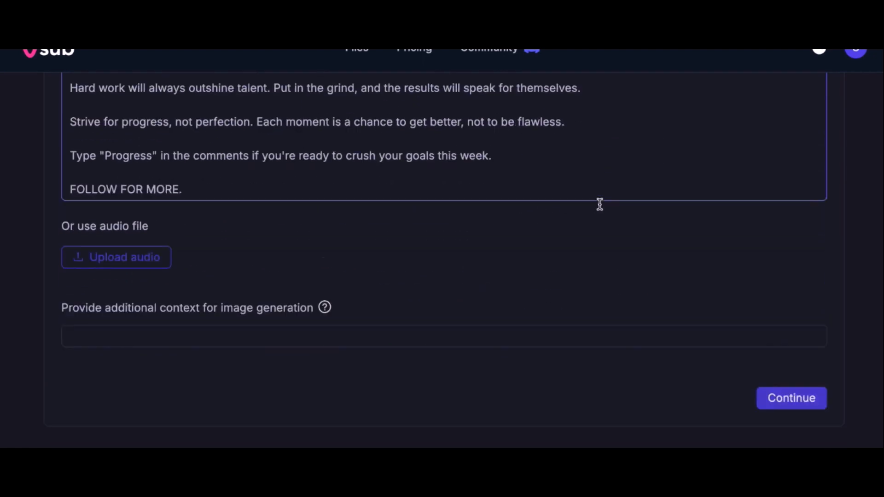
pyautogui.click(787, 351)
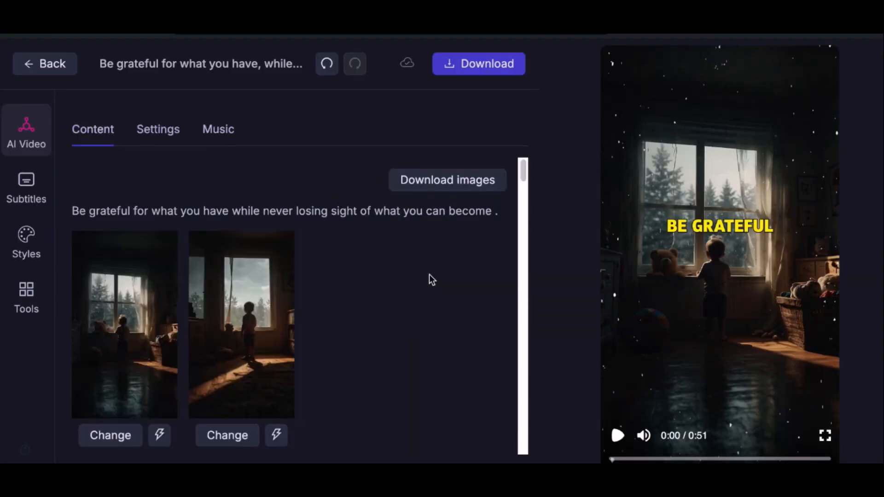
# - Look through the scene images of the created AI video and play its preview
pyautogui.scroll(-7, 429, 275)
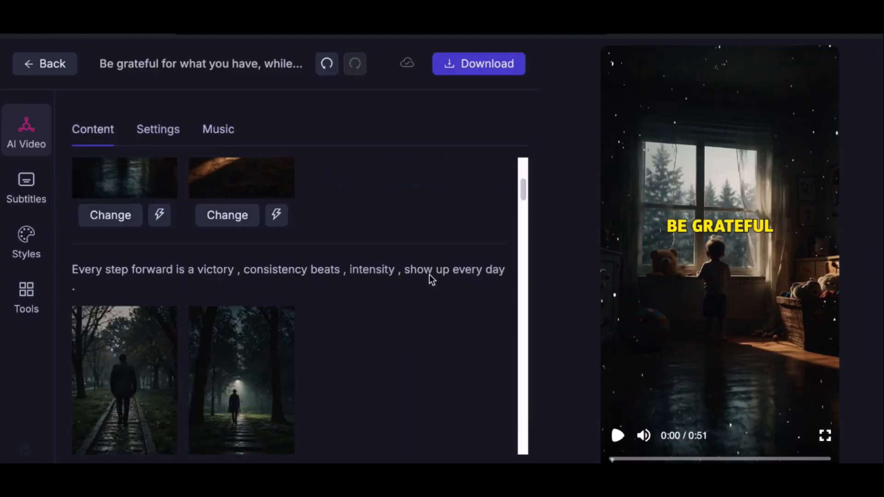
pyautogui.scroll(7, 429, 275)
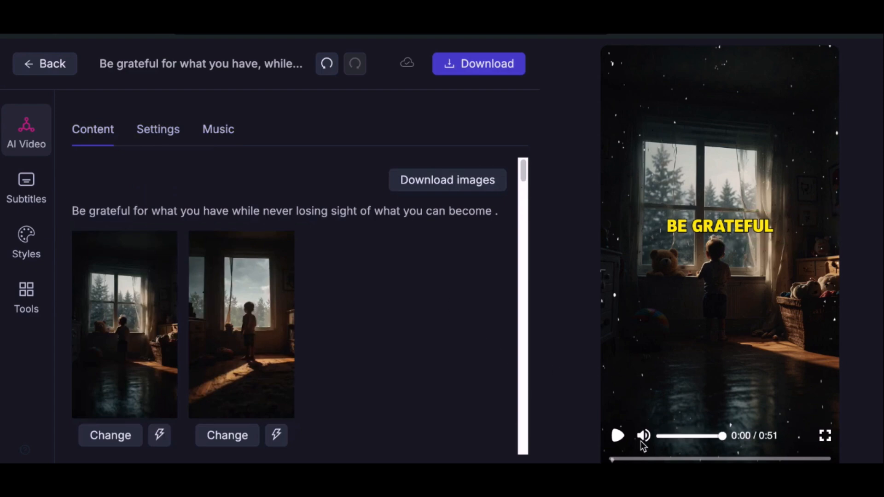
pyautogui.click(617, 436)
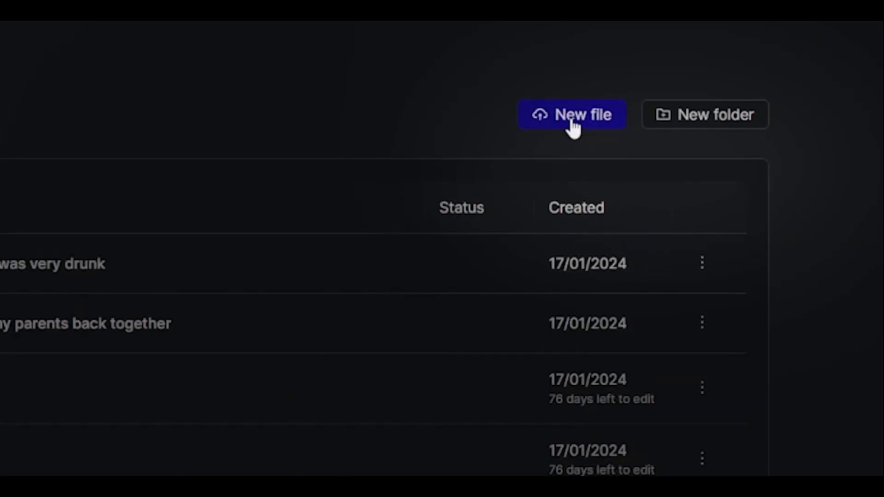
# - Create a new Reddit post video by pasting the link of the post about the forgotten one-month-old sister
pyautogui.click(573, 124)
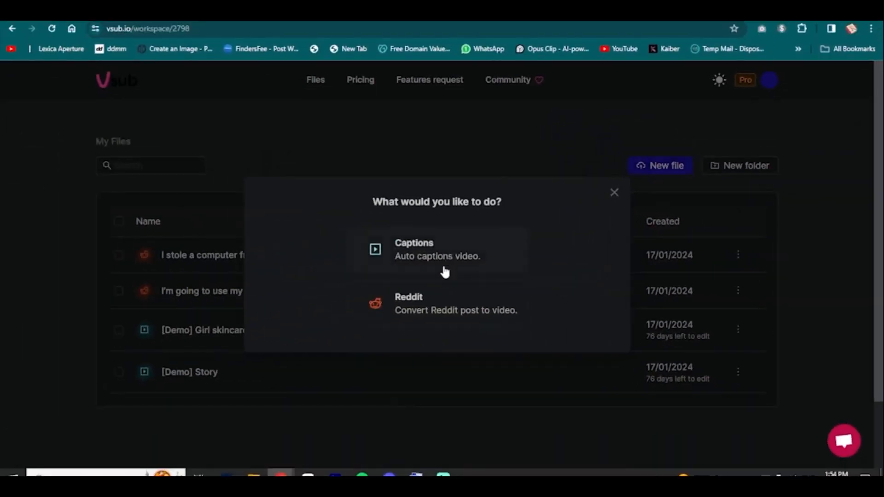
pyautogui.click(409, 313)
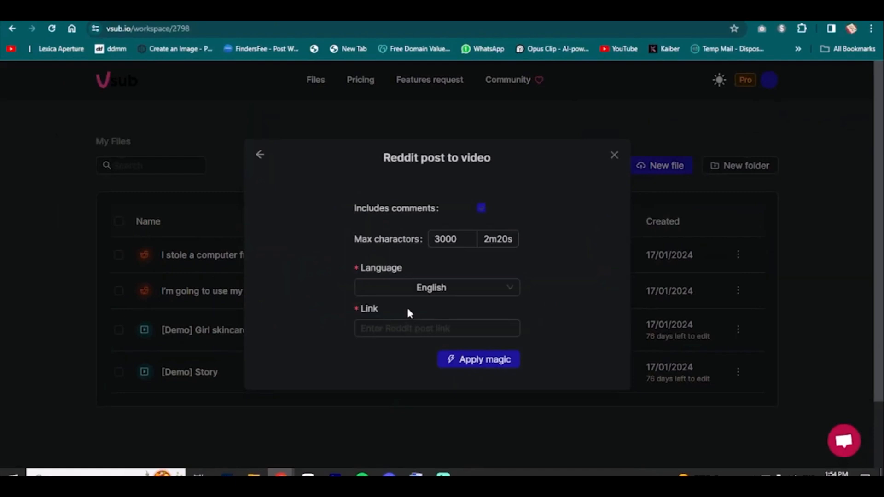
pyautogui.scroll(-2, 454, 227)
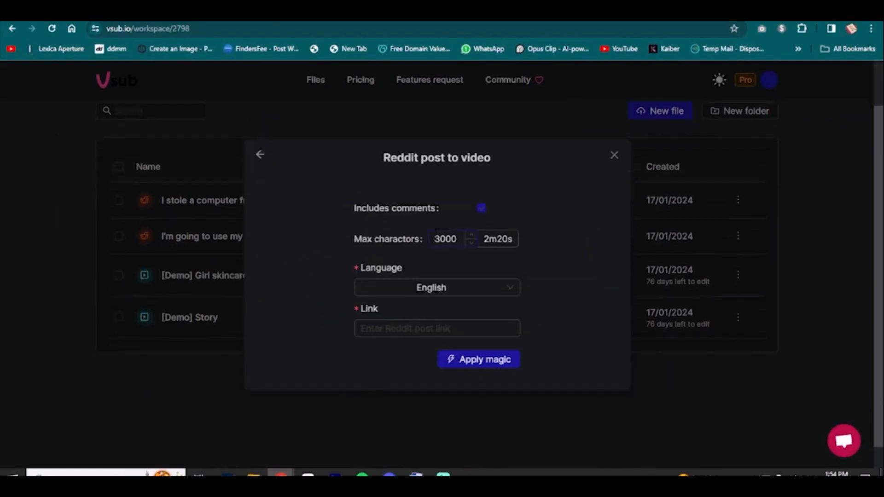
pyautogui.click(419, 328)
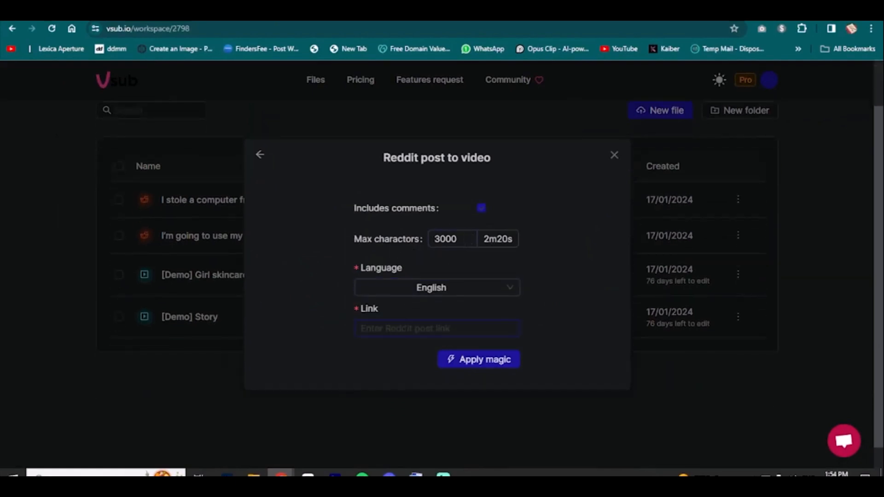
pyautogui.hotkey('ctrl', 'v')
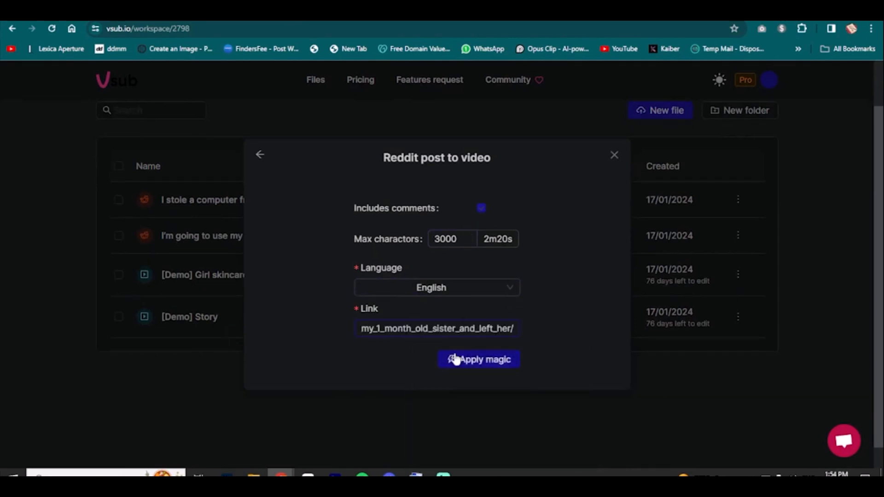
pyautogui.click(455, 359)
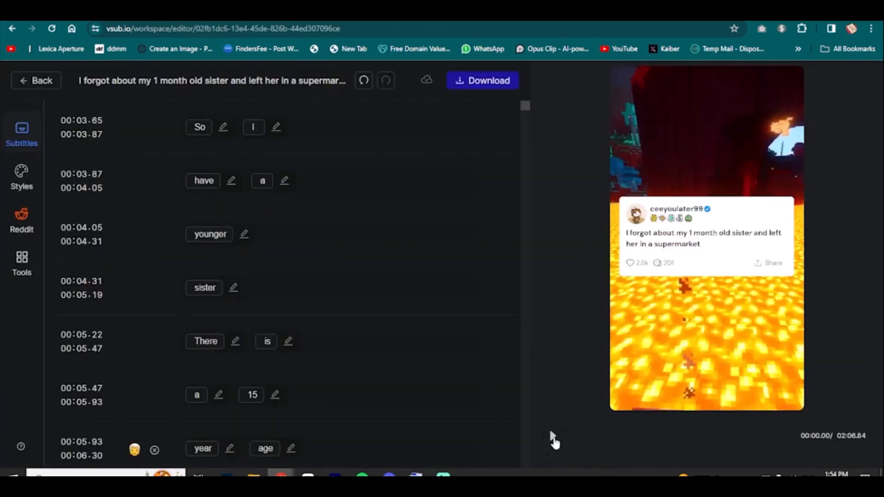
# - Play the preview of the Reddit story video
pyautogui.click(554, 439)
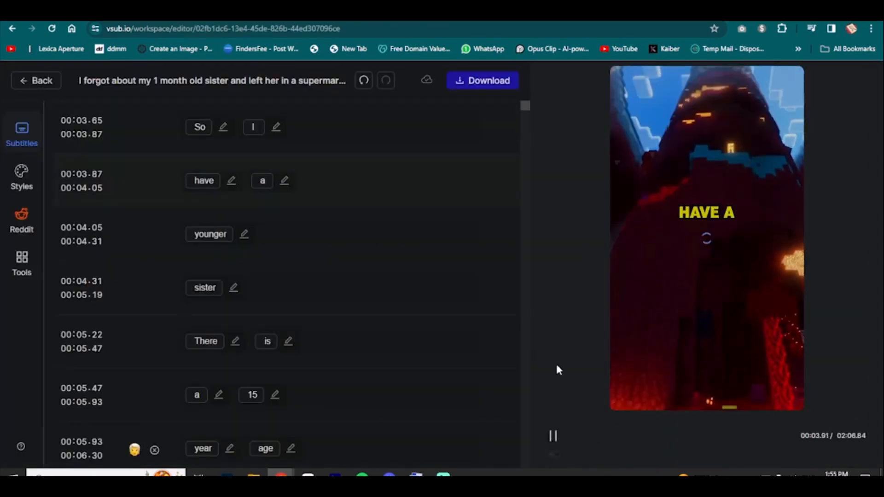
pyautogui.click(552, 454)
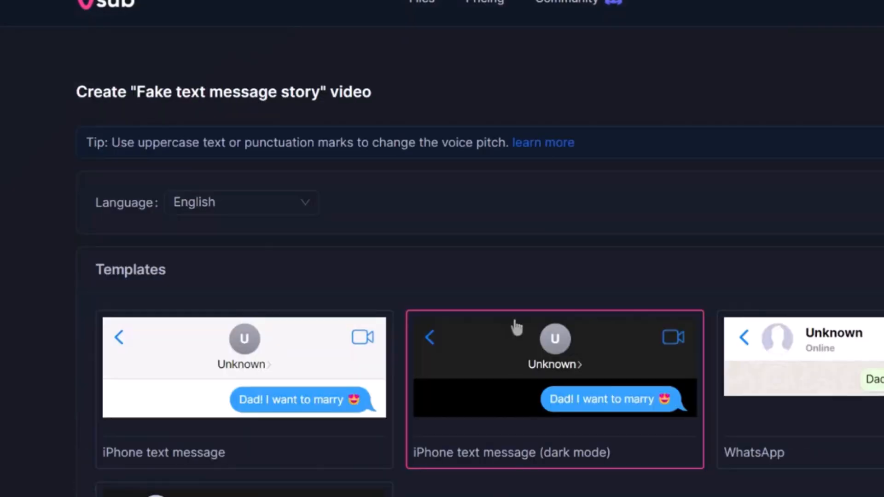
# - Choose the light iPhone text message template for the fake text story and fill in its messages with the sample data
pyautogui.scroll(-3, 482, 319)
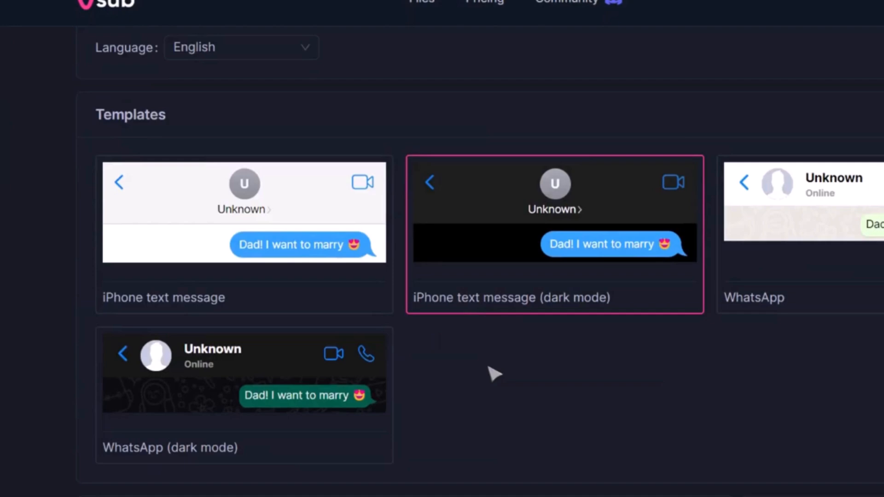
pyautogui.click(273, 261)
pyautogui.scroll(-8, 755, 351)
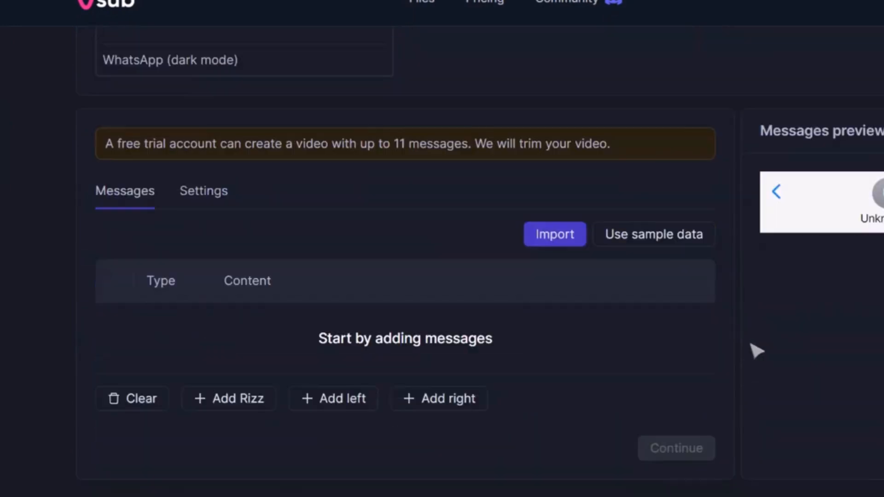
pyautogui.scroll(-1, 755, 351)
pyautogui.click(675, 174)
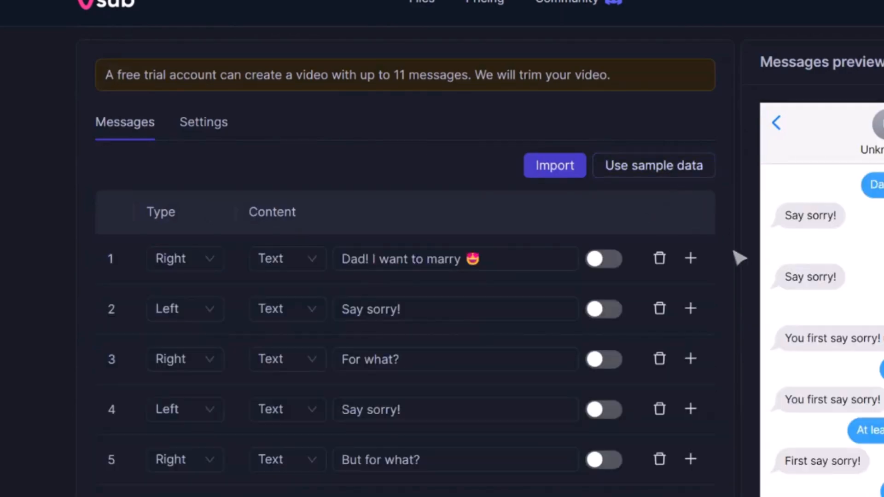
# - Replace the sample messages with the cheating-girlfriend conversation from ChatGPT, starting with "Hey, we need to talk." and "What's up? Is everything okay?"
pyautogui.scroll(-3, 741, 258)
pyautogui.moveTo(298, 288); pyautogui.dragTo(427, 298)
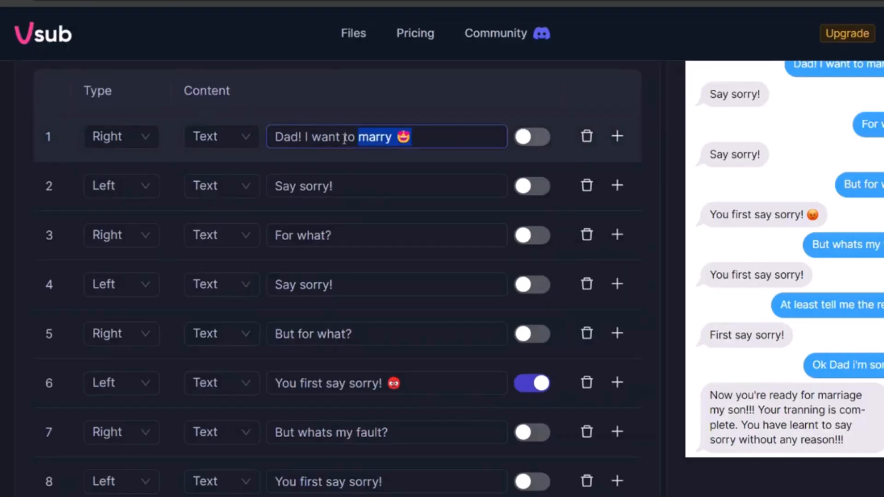
pyautogui.write('Hey, we need to talk.')
pyautogui.write("What's up? Is everything okay?")
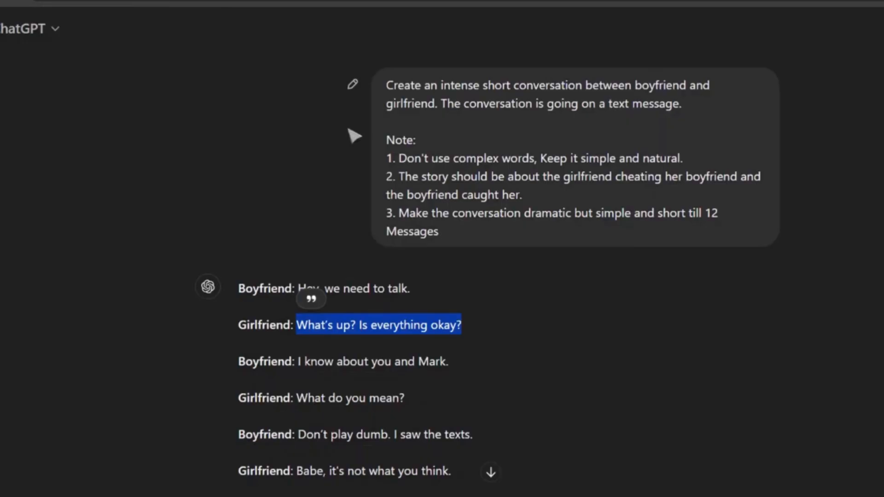
pyautogui.moveTo(298, 362); pyautogui.dragTo(449, 362)
pyautogui.write('I know about you and Mark.')
pyautogui.moveTo(297, 398); pyautogui.dragTo(435, 405)
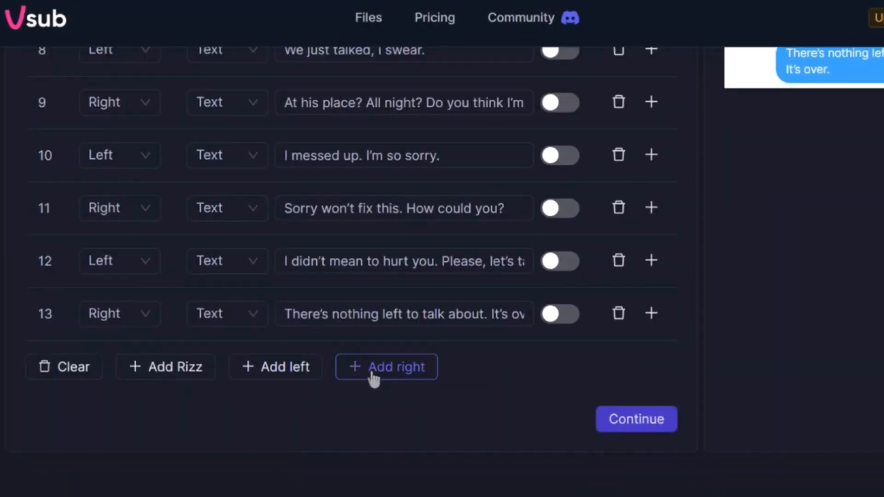
# - Add a right-side message to the end of the conversation and emphasize messages 6 and 9
pyautogui.click(373, 380)
pyautogui.write('Hushbannd')
pyautogui.press('BackSpace')
pyautogui.press('BackSpace')
pyautogui.write('d')
pyautogui.click(260, 421)
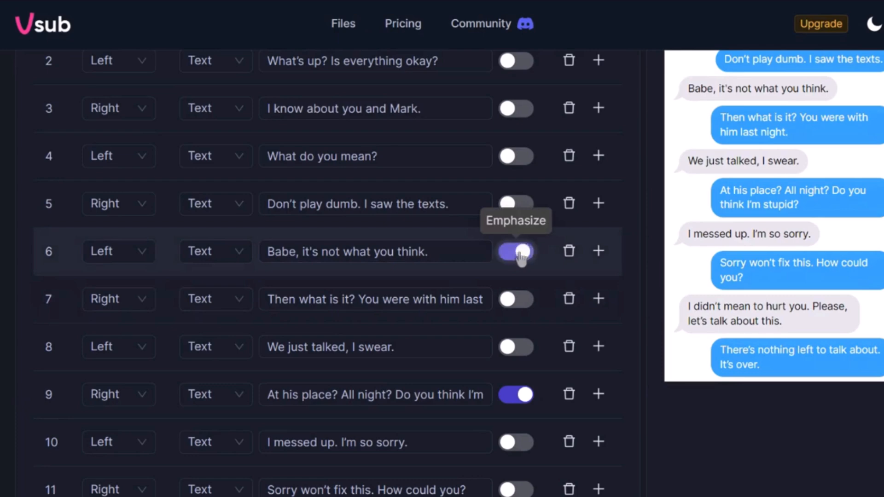
# - In the fake text settings, enter the contact's name and add a profile photo
pyautogui.scroll(-5, 643, 319)
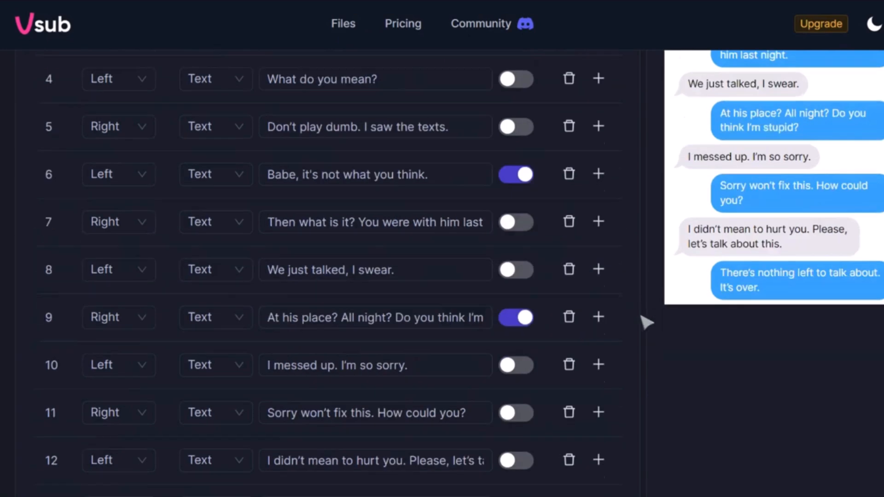
pyautogui.scroll(10, 647, 322)
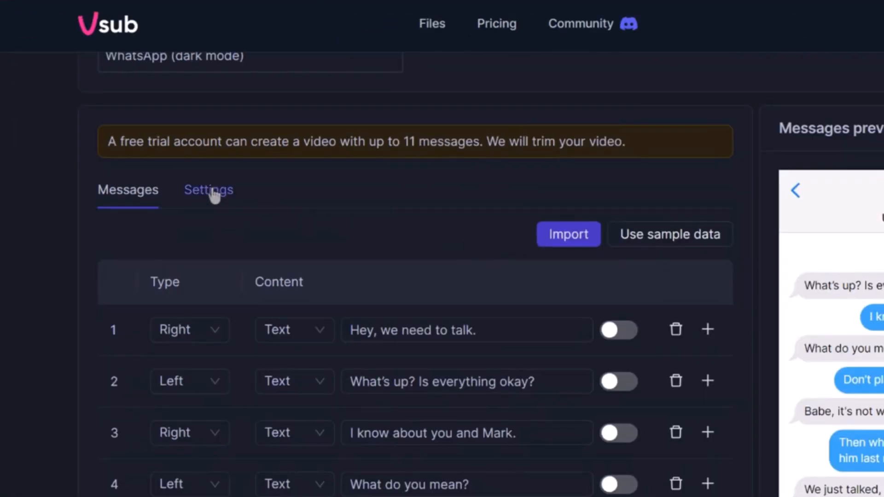
pyautogui.click(136, 177)
pyautogui.scroll(-2, 591, 279)
pyautogui.click(207, 184)
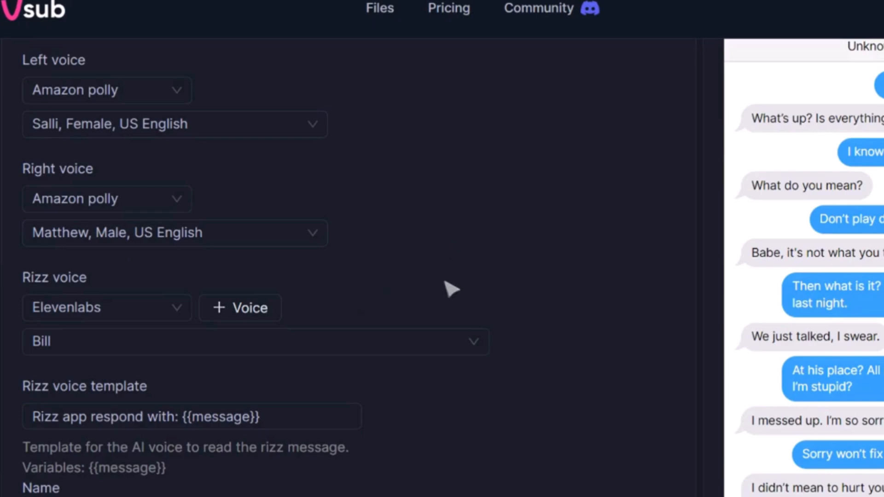
pyautogui.scroll(-4, 508, 300)
pyautogui.doubleClick(120, 347)
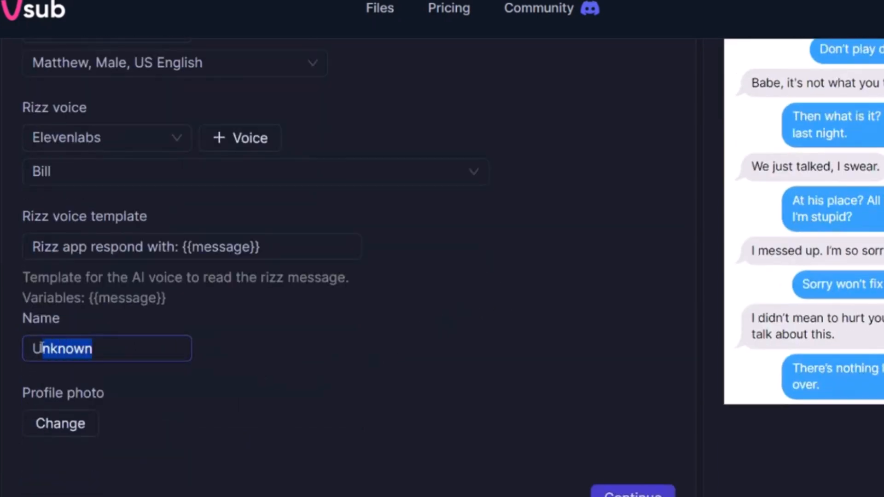
pyautogui.write('Emily')
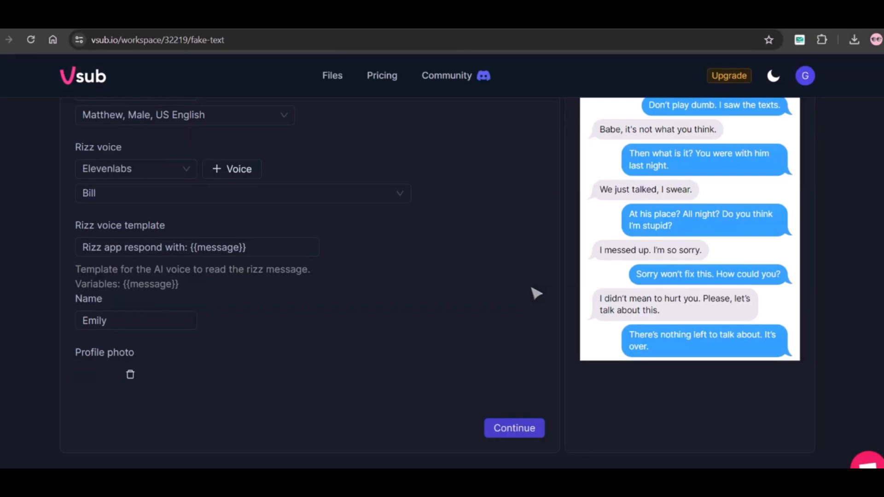
# - Create the fake text message video and look through the sound and voice options of its messages
pyautogui.scroll(10, 543, 293)
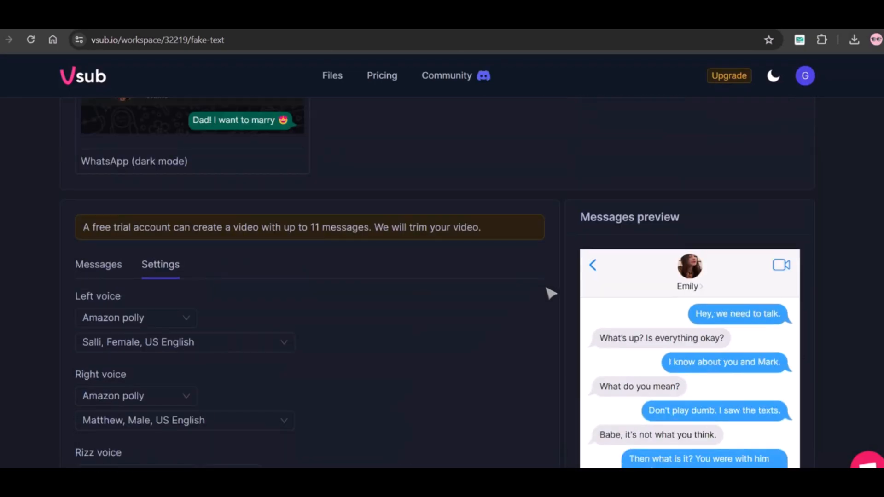
pyautogui.scroll(-10, 552, 295)
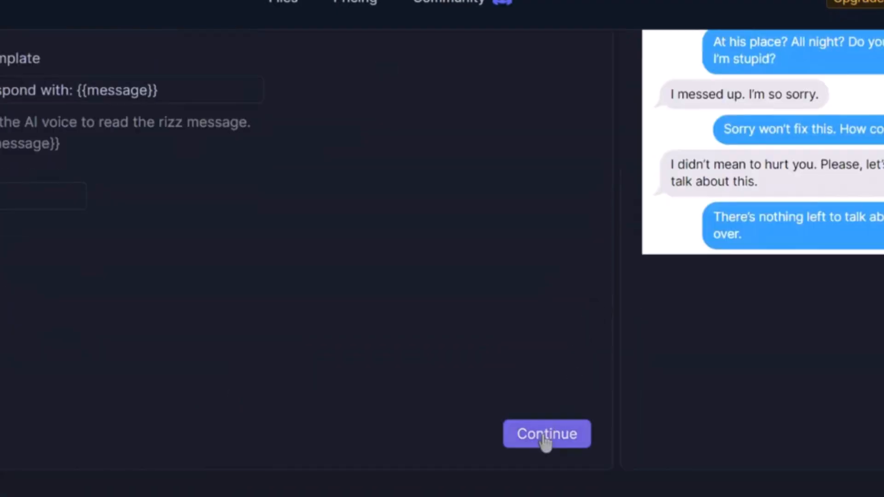
pyautogui.click(546, 437)
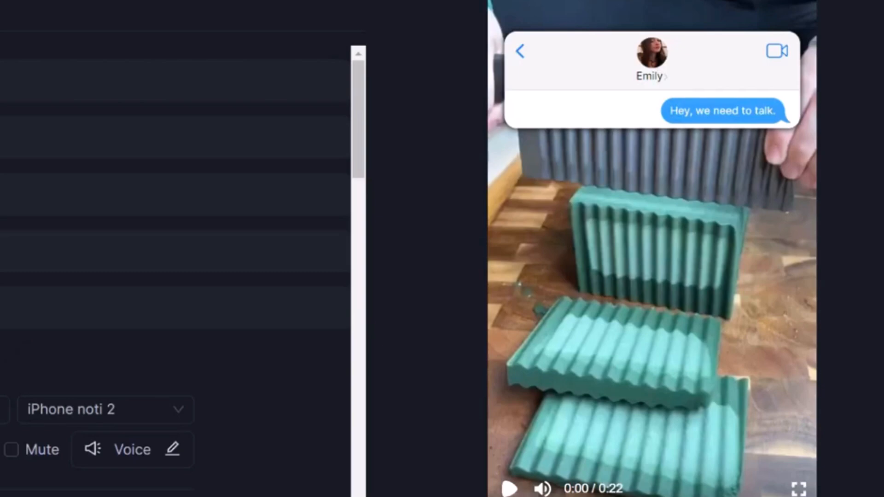
pyautogui.scroll(-7, 223, 187)
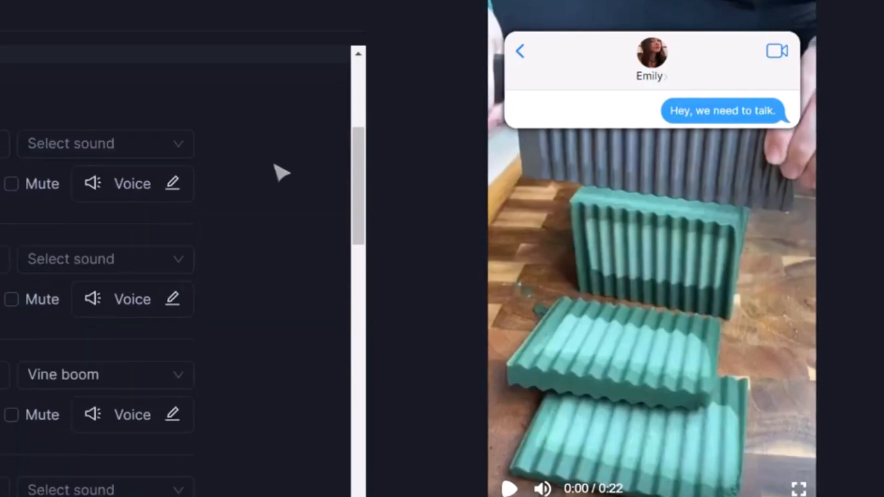
pyautogui.scroll(2, 276, 177)
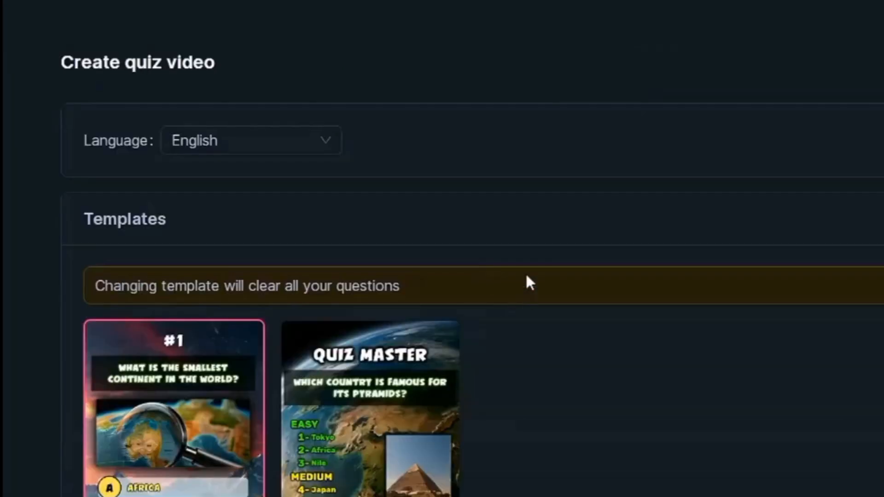
# - Ask ChatGPT for a famous football players quiz with one question and three options, one of which is the true answer
pyautogui.scroll(-5, 730, 241)
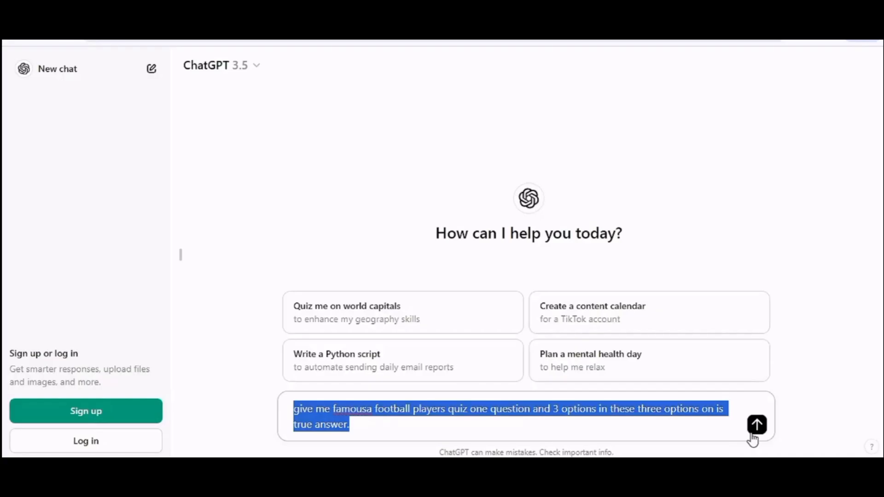
pyautogui.click(752, 437)
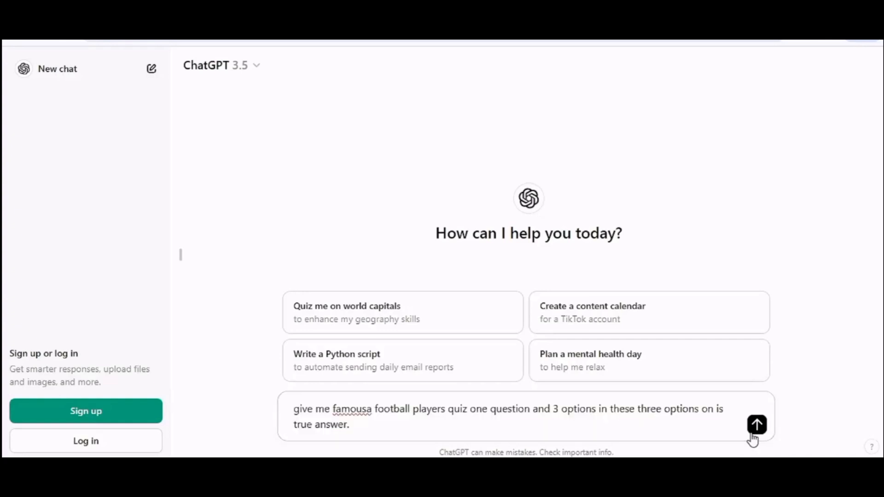
pyautogui.click(754, 426)
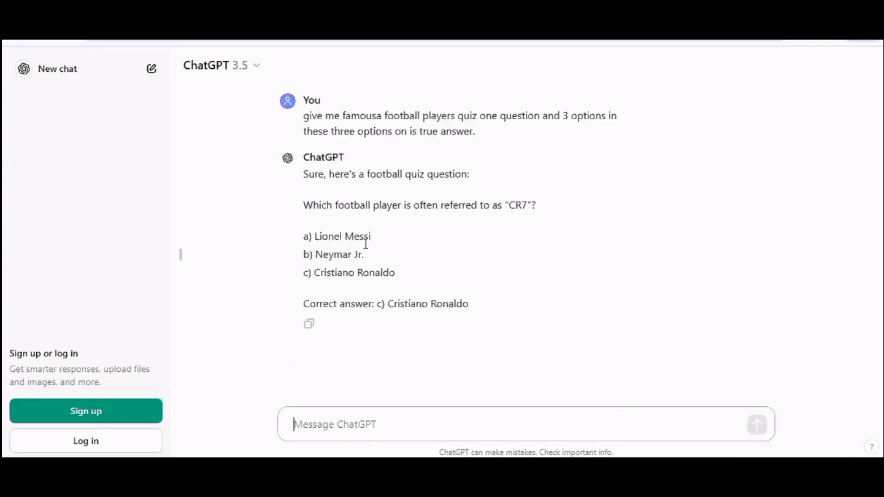
# - Fill in the "CR7" quiz question with answers a) Lionel Messi, b) Neymar Jr. and c) Cristiano Ronaldo, marking c) as correct
pyautogui.moveTo(300, 205); pyautogui.dragTo(536, 203)
pyautogui.hotkey('ctrl', 'c')
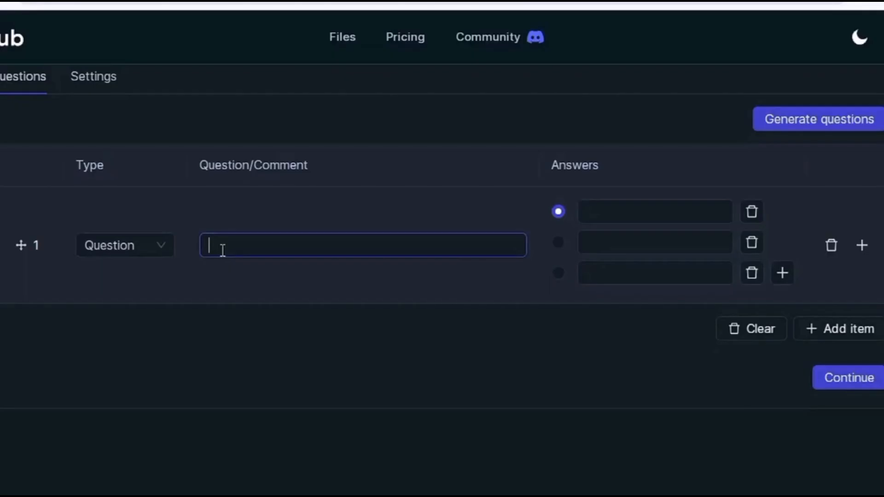
pyautogui.rightClick(219, 249)
pyautogui.click(273, 97)
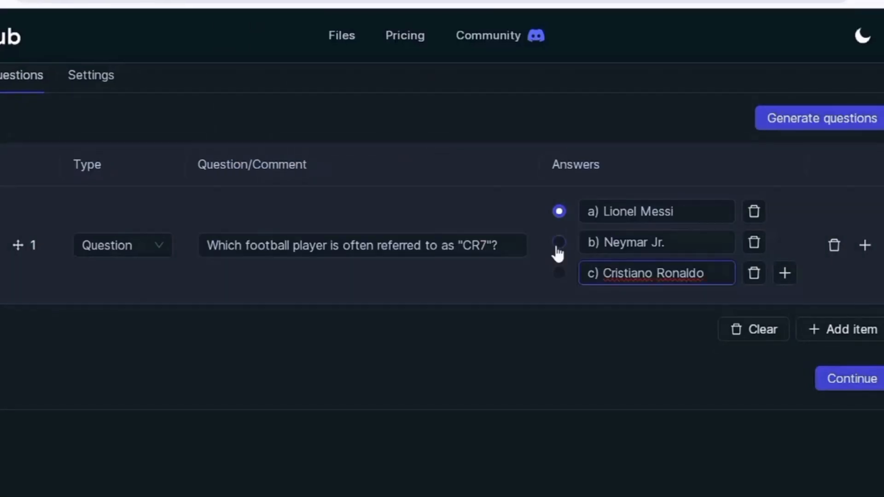
pyautogui.click(558, 242)
pyautogui.click(558, 274)
# - In the quiz settings, set the narration to the Elevenlabs voice Adam
pyautogui.scroll(3, 392, 276)
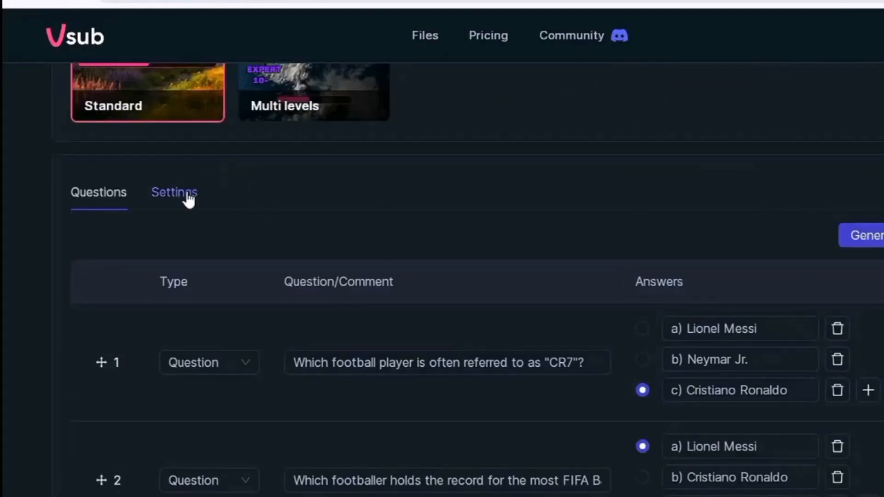
pyautogui.click(188, 199)
pyautogui.click(186, 205)
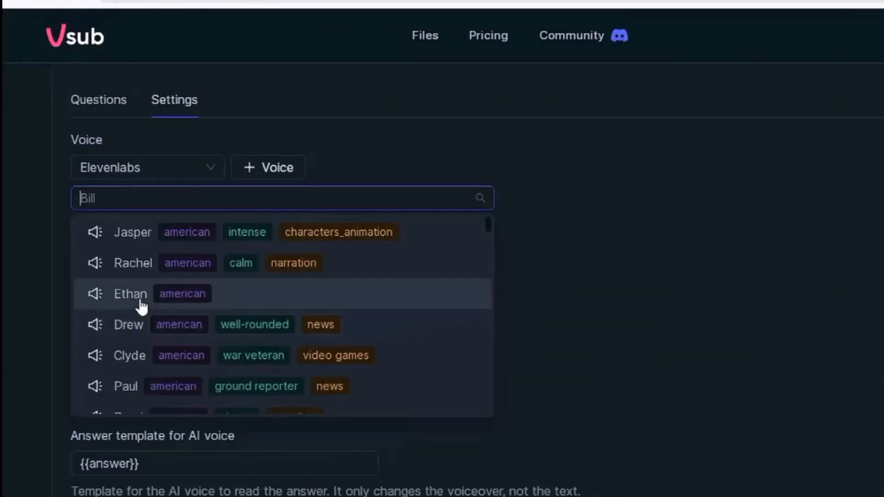
pyautogui.scroll(2, 144, 322)
pyautogui.write('ad')
pyautogui.click(128, 307)
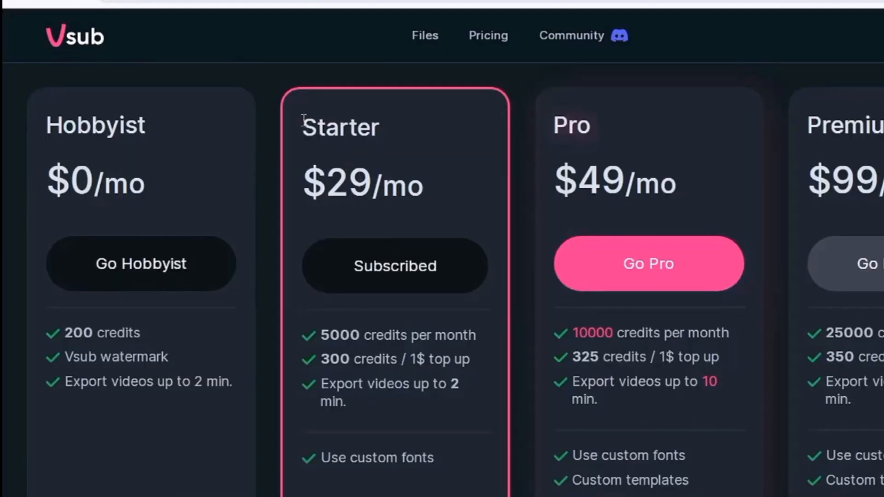
# - Check the Starter plan on the pricing page and try OpenAI as the quiz voice provider
pyautogui.moveTo(303, 120); pyautogui.dragTo(386, 136)
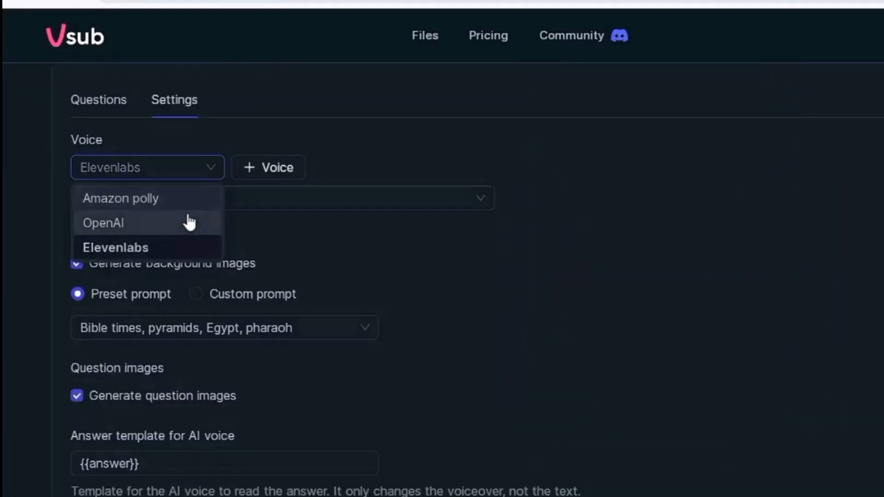
pyautogui.click(188, 223)
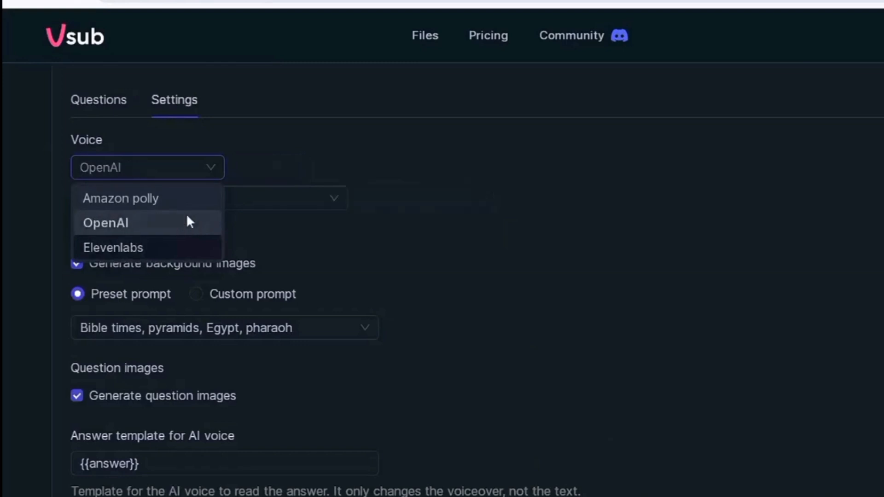
pyautogui.click(202, 201)
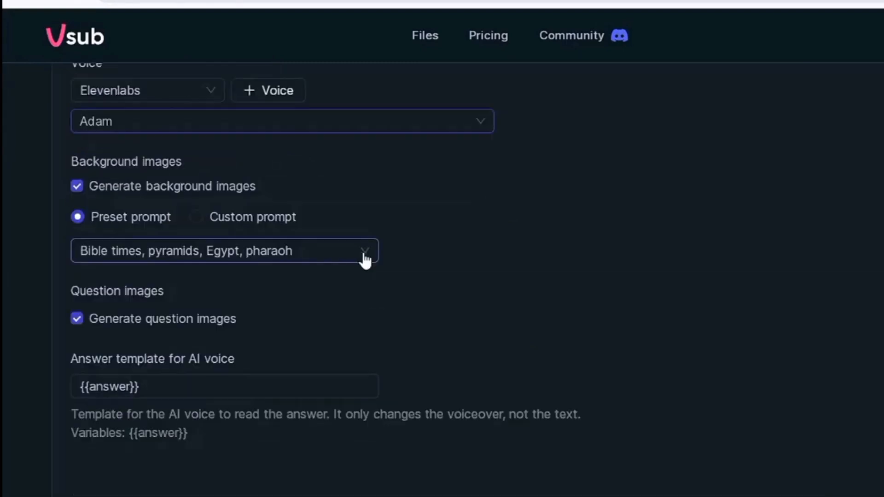
# - Set the preset prompt for background images to "fantasty world, bright light, colorful" and create the quiz video
pyautogui.click(361, 255)
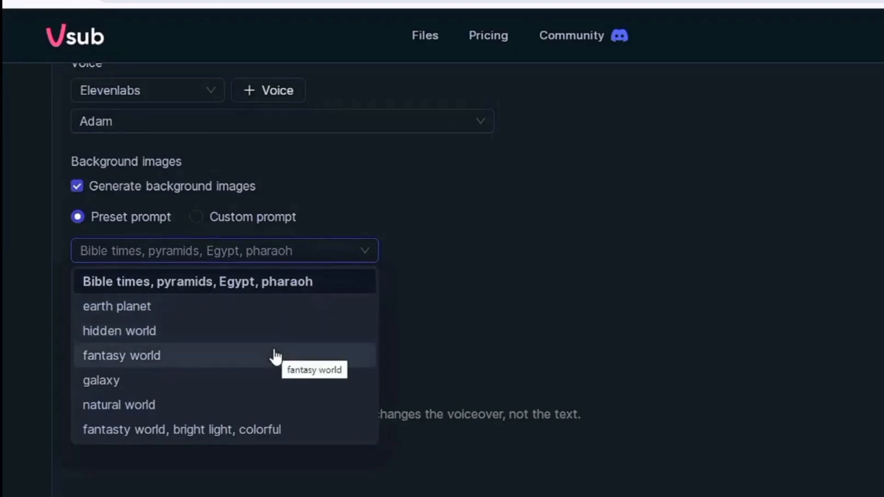
pyautogui.click(315, 285)
pyautogui.click(197, 258)
pyautogui.click(193, 429)
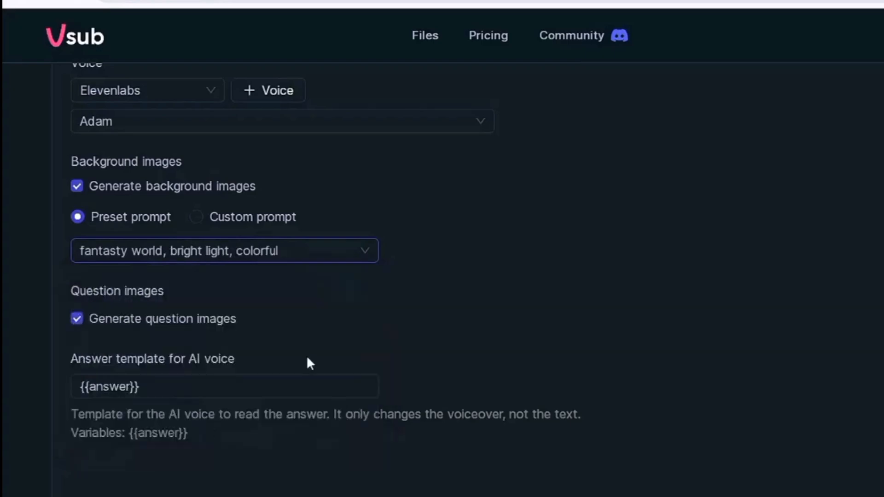
pyautogui.scroll(-2, 576, 382)
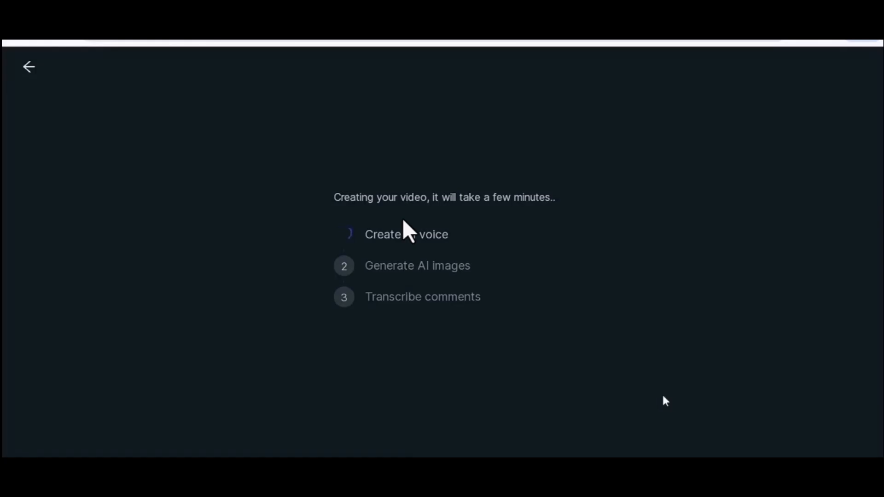
pyautogui.rightClick(296, 184)
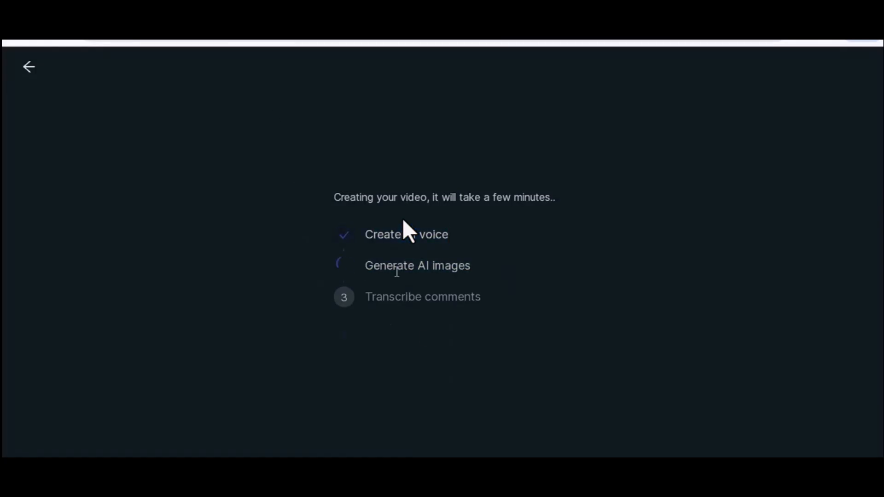
pyautogui.click(403, 232)
# - Choose the Multi levels quiz template and add six questions, with the fourth set to Level 2
pyautogui.scroll(-3, 195, 288)
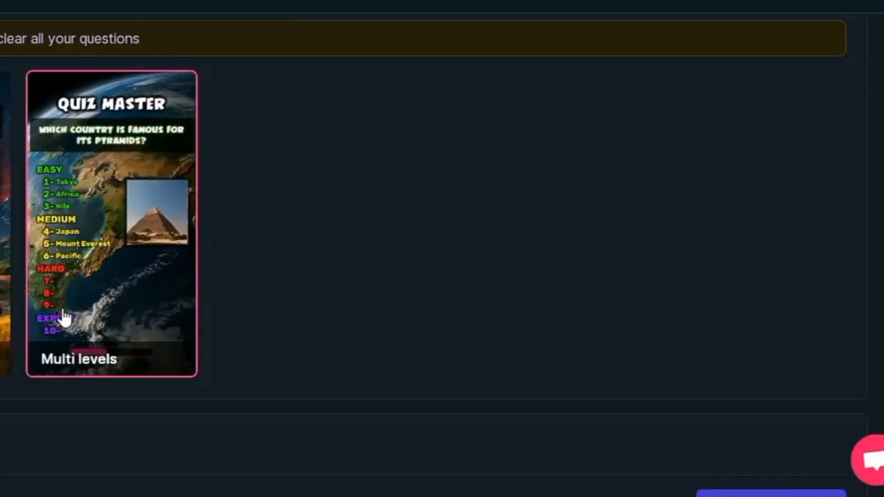
pyautogui.scroll(-3, 64, 318)
pyautogui.scroll(3, 63, 311)
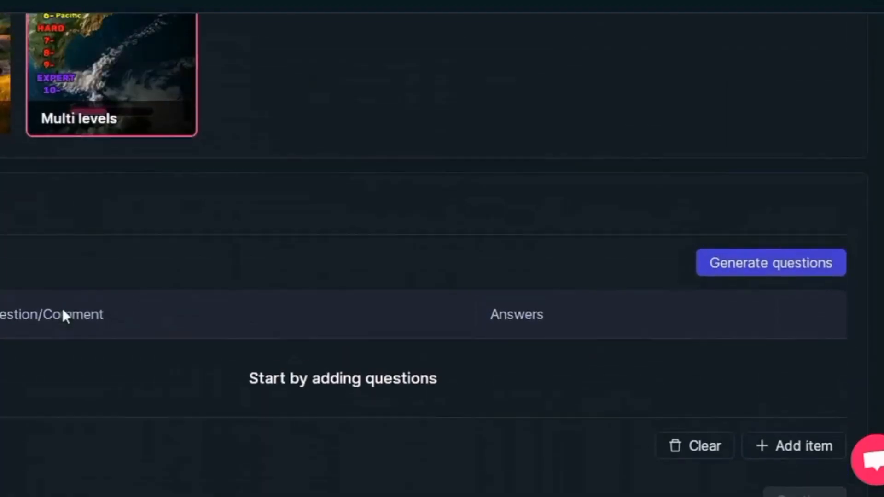
pyautogui.scroll(-2, 440, 404)
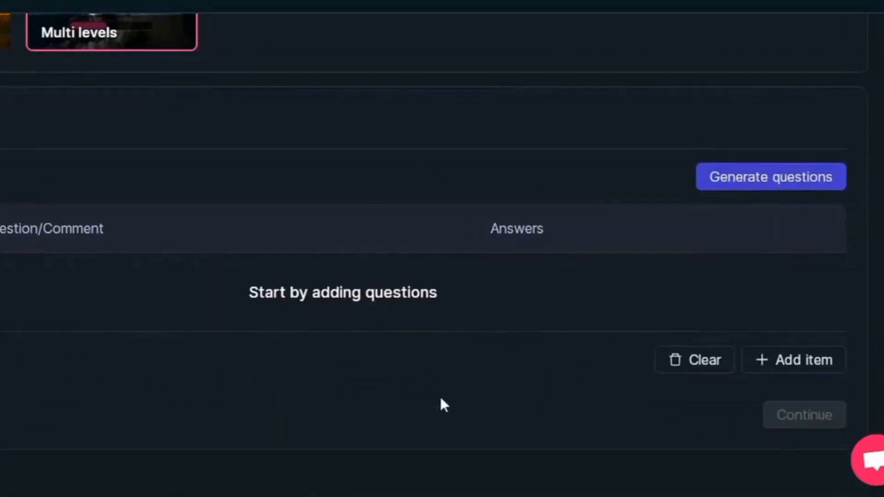
pyautogui.click(796, 359)
pyautogui.scroll(2, 345, 384)
pyautogui.scroll(-2, 345, 393)
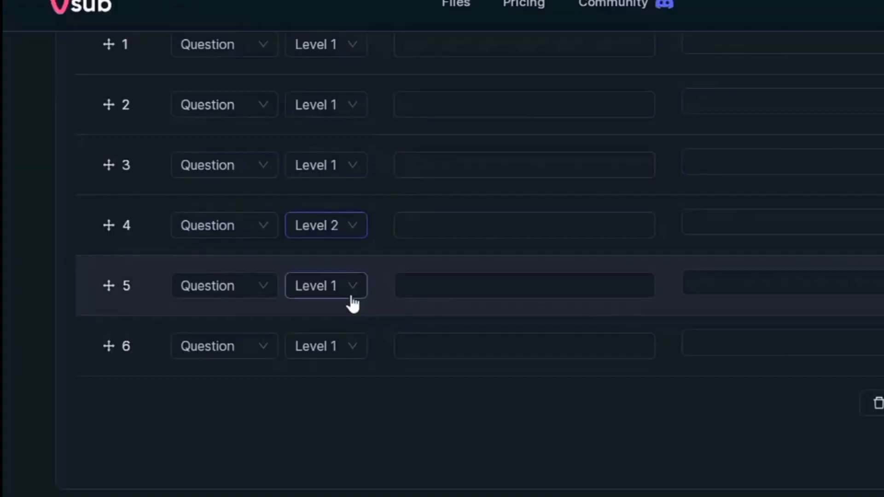
# - Set questions 5 and 6 to Level 2 and add four more questions to the quiz
pyautogui.click(352, 300)
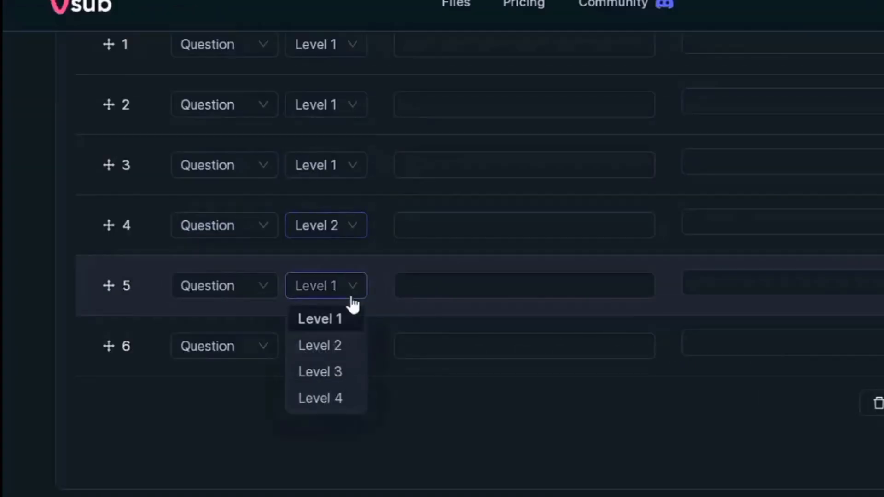
pyautogui.click(341, 348)
pyautogui.click(351, 353)
pyautogui.click(343, 406)
pyautogui.click(883, 403)
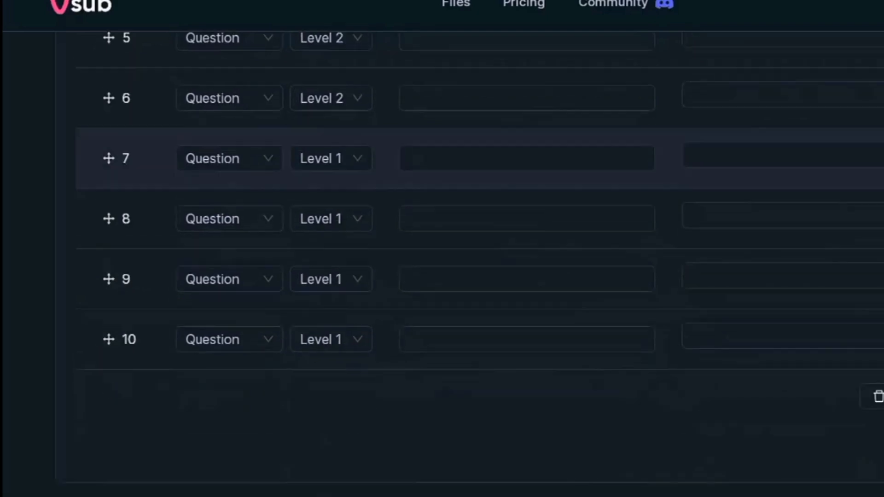
# - Raise the difficulty level of questions 7 and 8 in the multi-level quiz
pyautogui.scroll(2, 367, 243)
pyautogui.click(357, 241)
pyautogui.click(350, 325)
pyautogui.click(357, 301)
pyautogui.click(331, 386)
# - Select the answer Japan and the question "What is the capital city of Australia?" in the ChatGPT geography quiz
pyautogui.scroll(6, 341, 340)
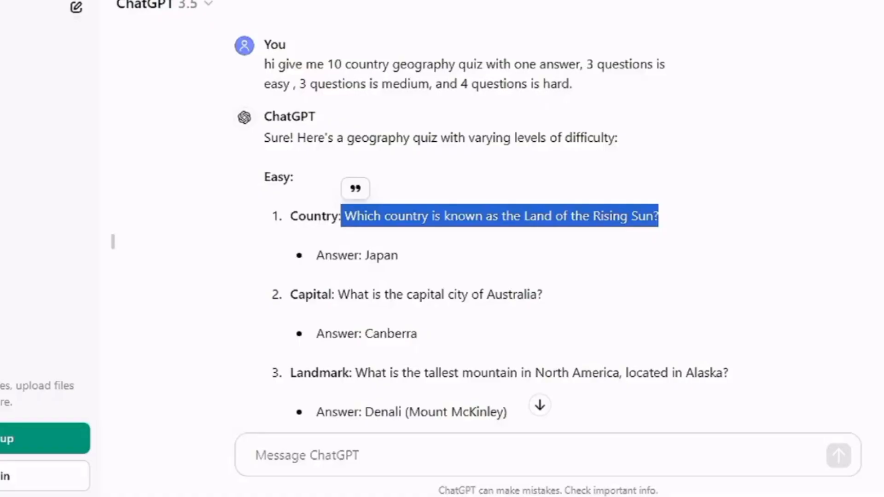
pyautogui.doubleClick(381, 255)
pyautogui.moveTo(338, 294); pyautogui.dragTo(542, 295)
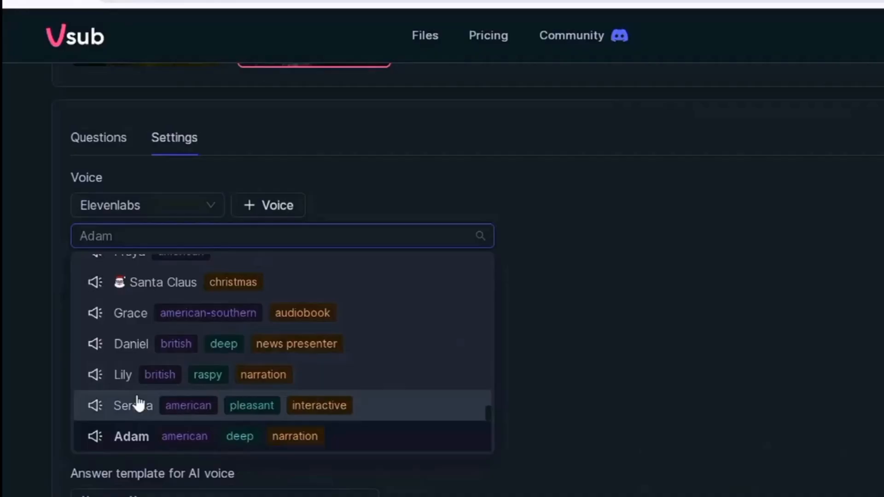
# - Browse the Elevenlabs voices for the quiz in Vsub, keeping Adam as the voice
pyautogui.scroll(15, 138, 402)
pyautogui.scroll(-8, 138, 403)
pyautogui.scroll(-3, 390, 230)
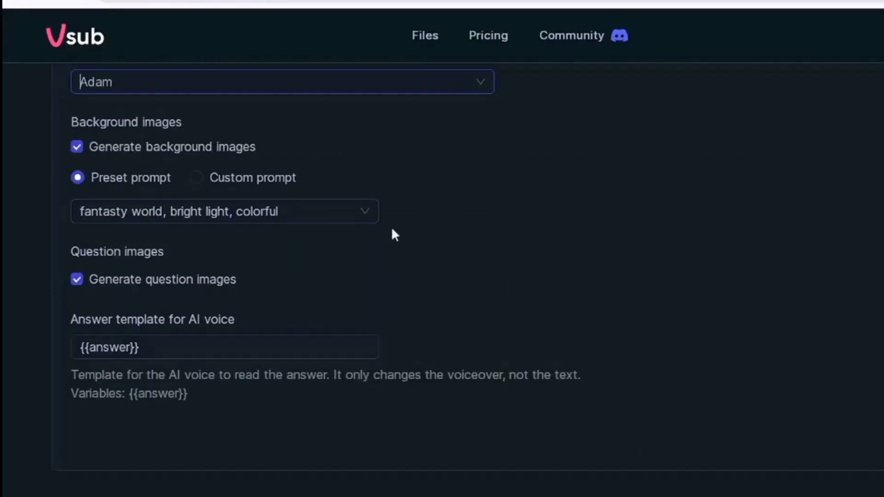
# - Set the preset prompt for the quiz's background images to "fantasy world" and continue with the video
pyautogui.click(367, 209)
pyautogui.scroll(-2, 161, 363)
pyautogui.scroll(2, 115, 325)
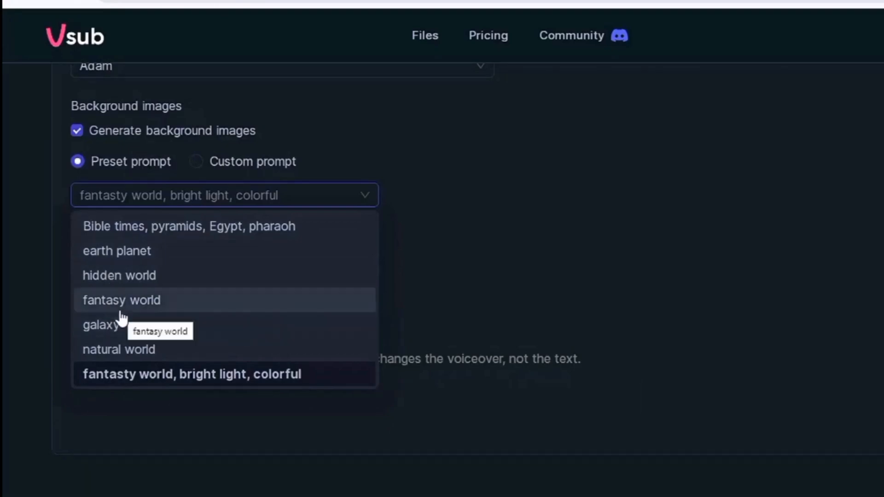
pyautogui.click(118, 302)
pyautogui.click(801, 420)
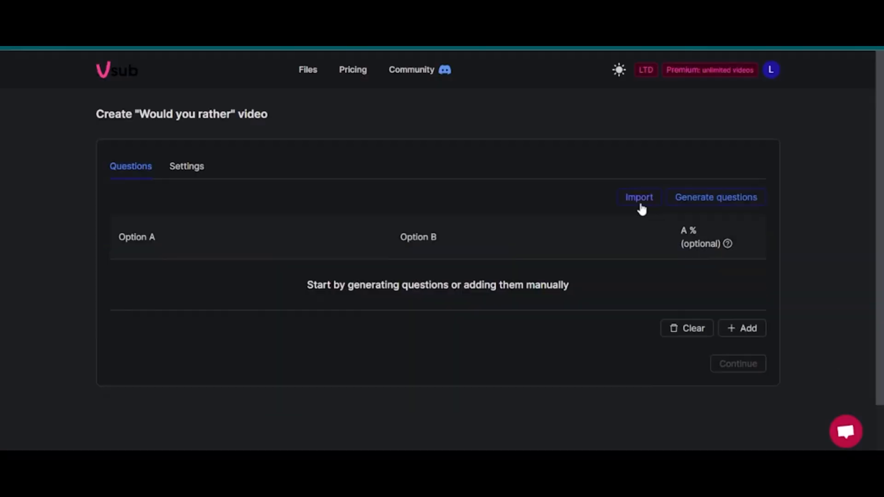
# - Generate questions for the "Would you rather" video and adjust the list to eight pairs, with 58% for the first option A
pyautogui.click(639, 198)
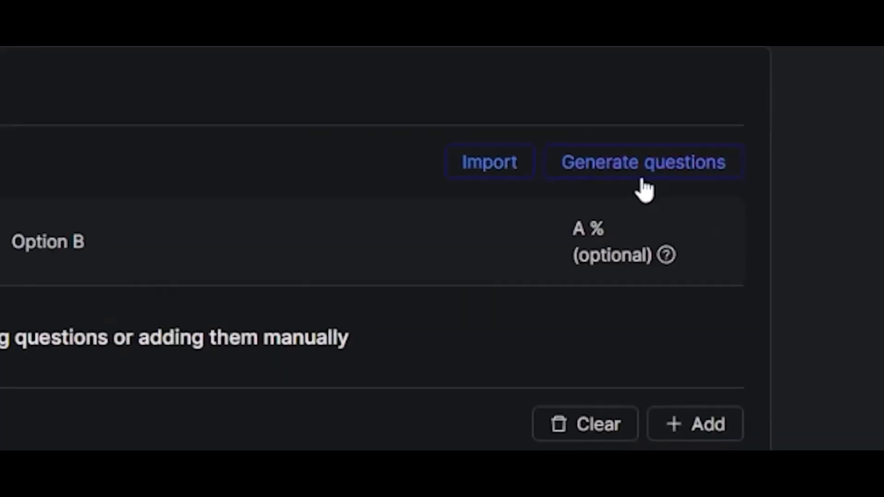
pyautogui.click(643, 181)
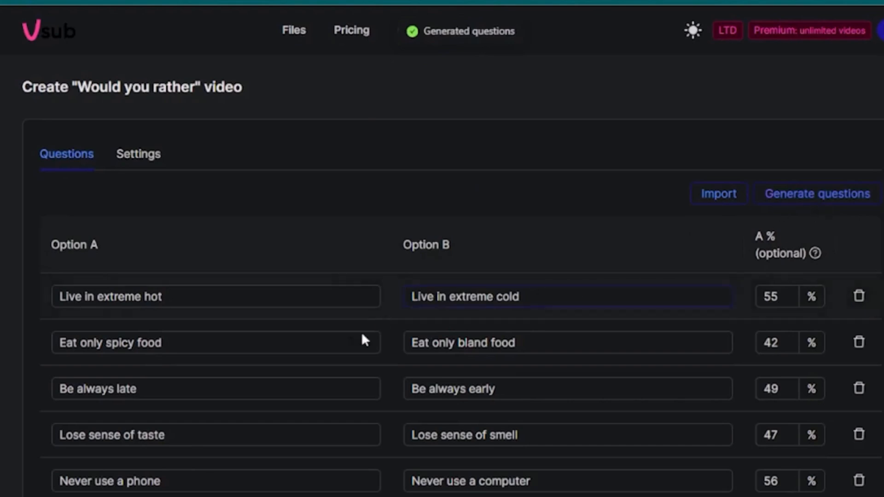
pyautogui.scroll(-3, 115, 250)
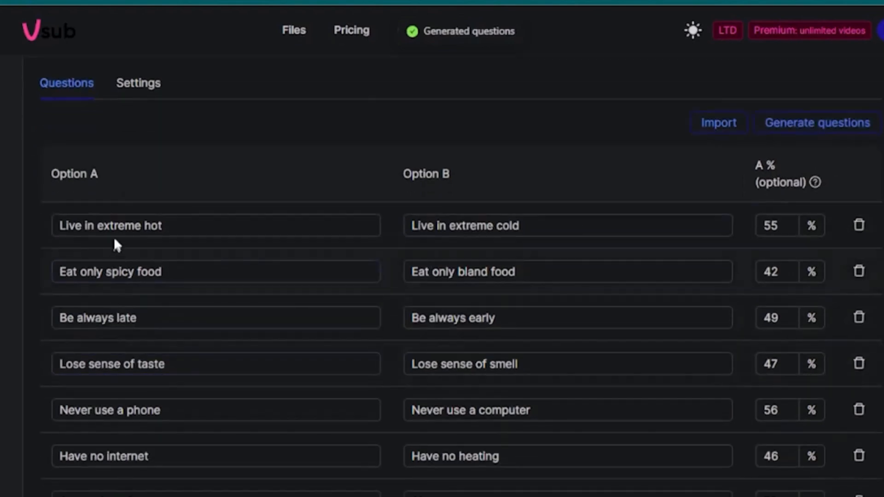
pyautogui.doubleClick(156, 155)
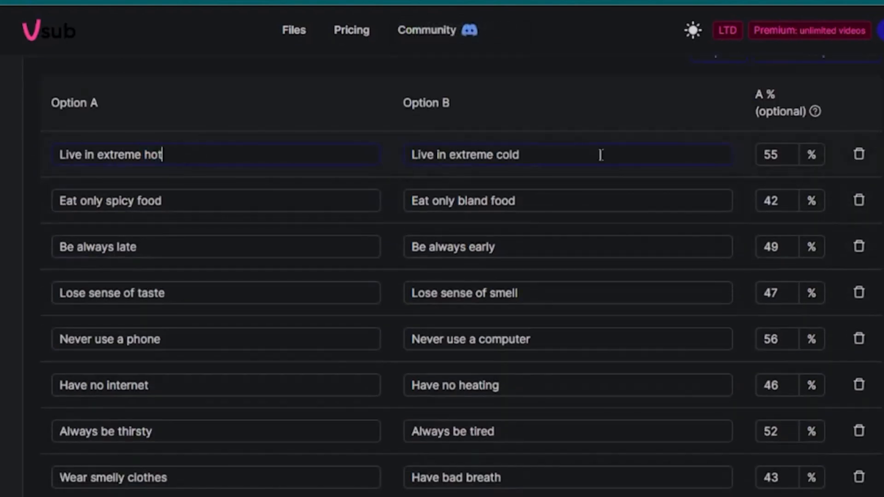
pyautogui.scroll(-2, 560, 187)
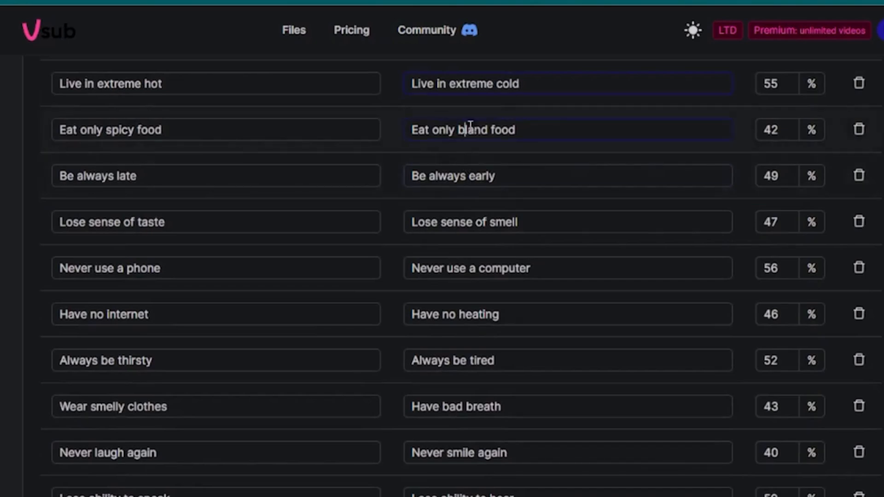
pyautogui.scroll(-2, 509, 156)
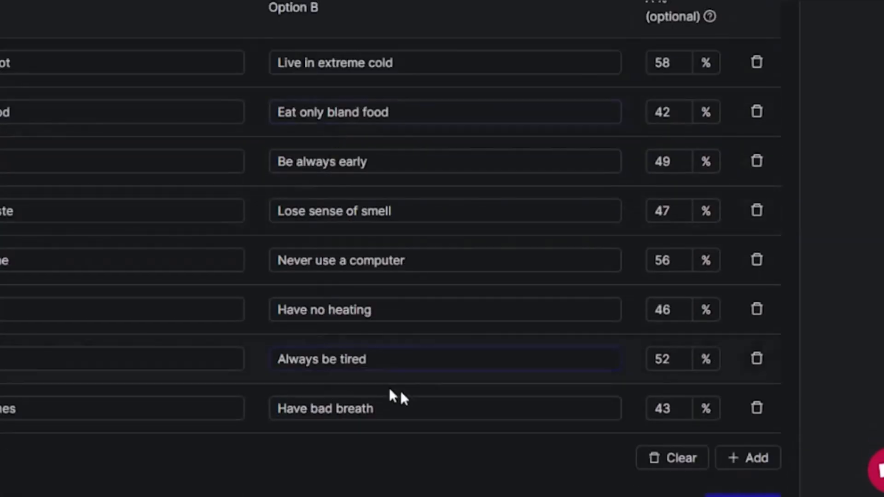
pyautogui.scroll(-2, 350, 383)
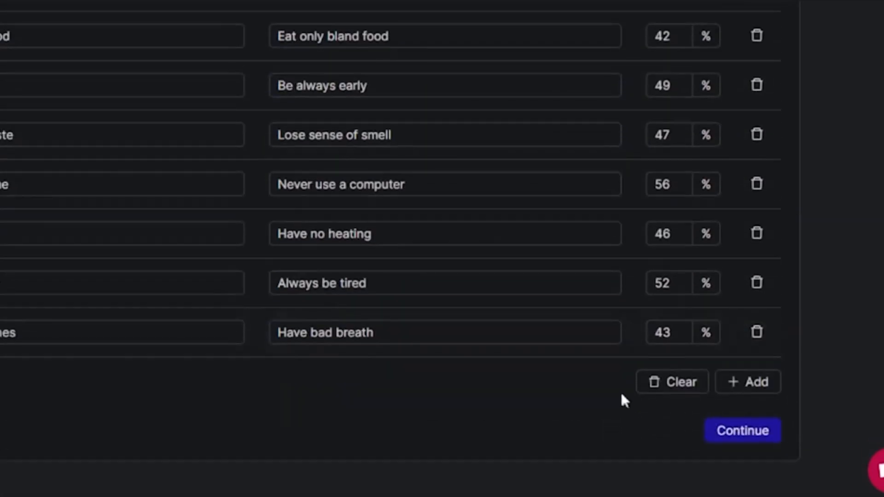
# - Continue from the question list to create the "Would you rather" video and play its preview
pyautogui.click(744, 389)
pyautogui.click(756, 381)
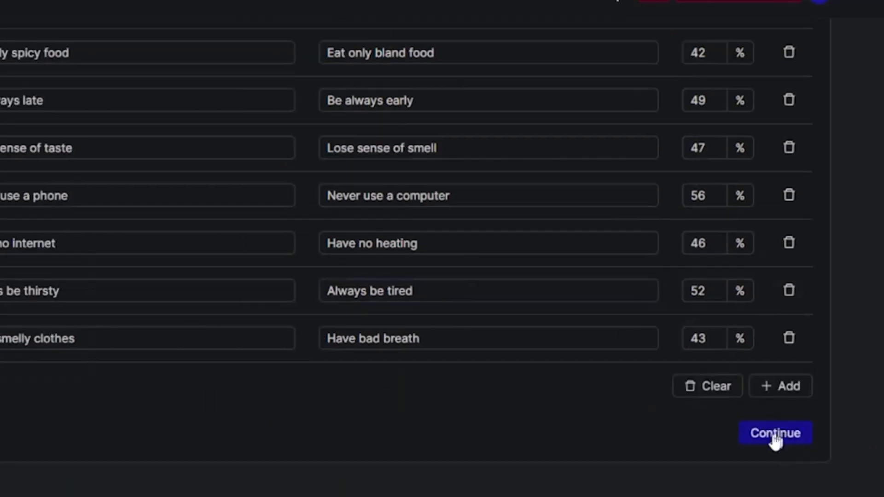
pyautogui.click(771, 434)
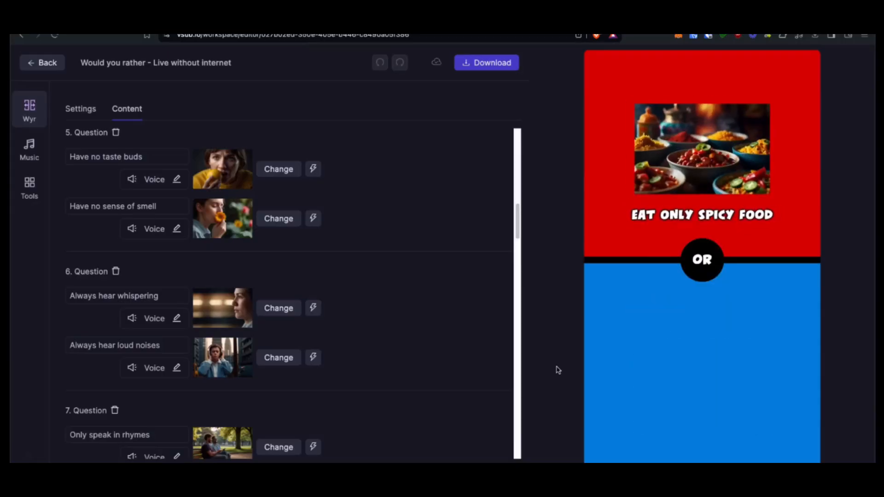
pyautogui.moveTo(597, 452)
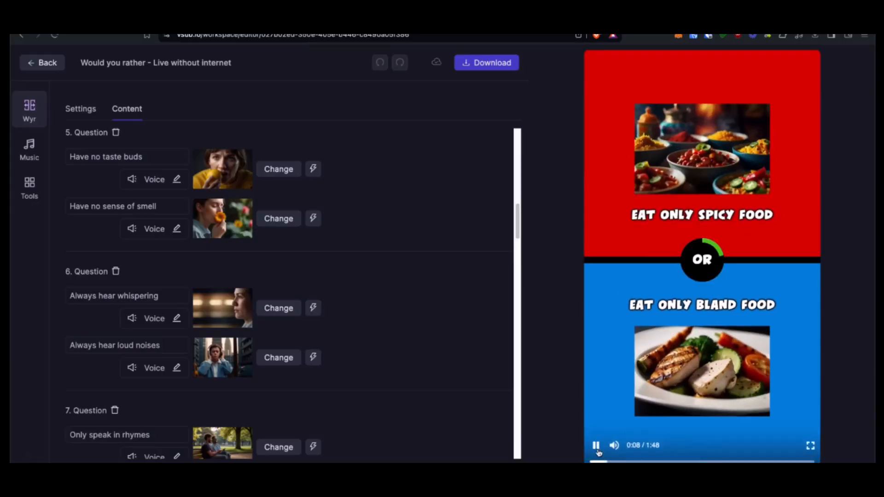